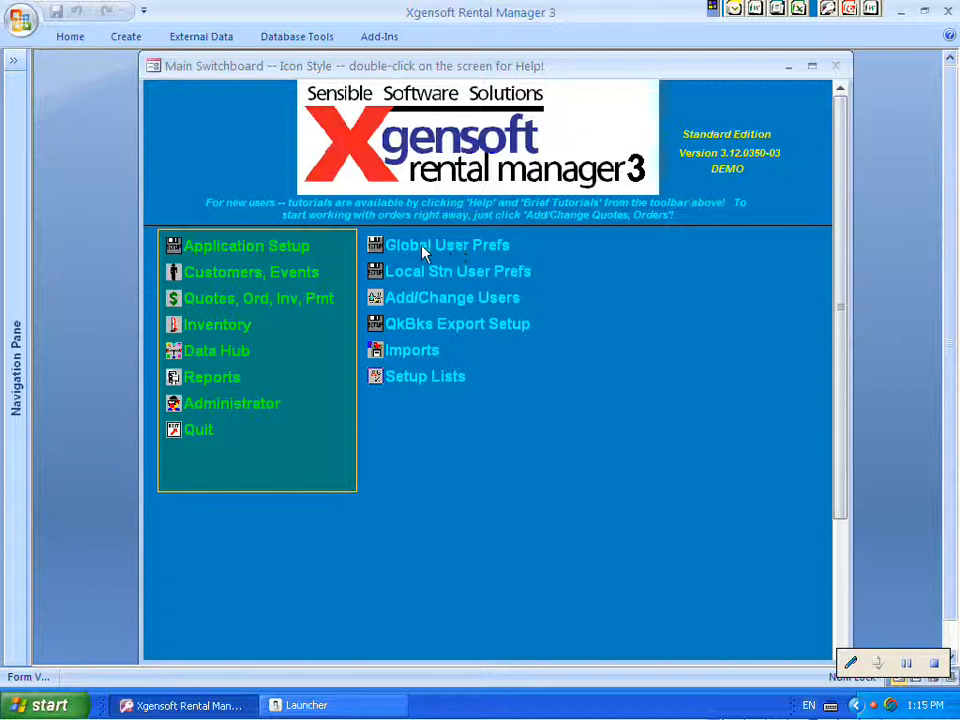
# Step: Start a new order and pick the customer from Hood Construction as the client
pyautogui.moveTo(345, 275)
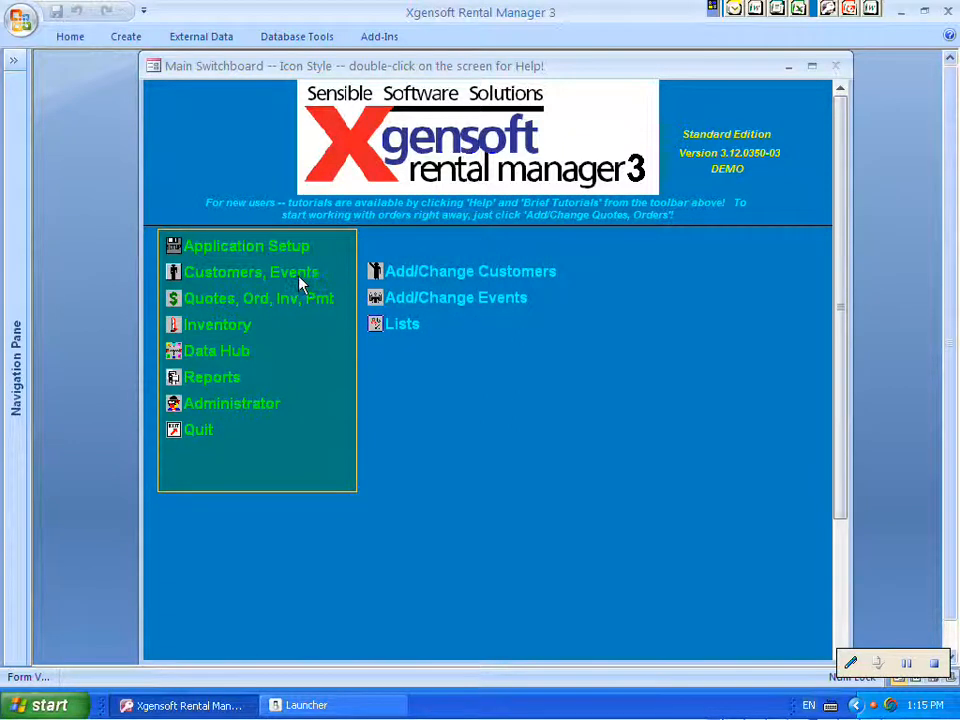
pyautogui.moveTo(262, 332)
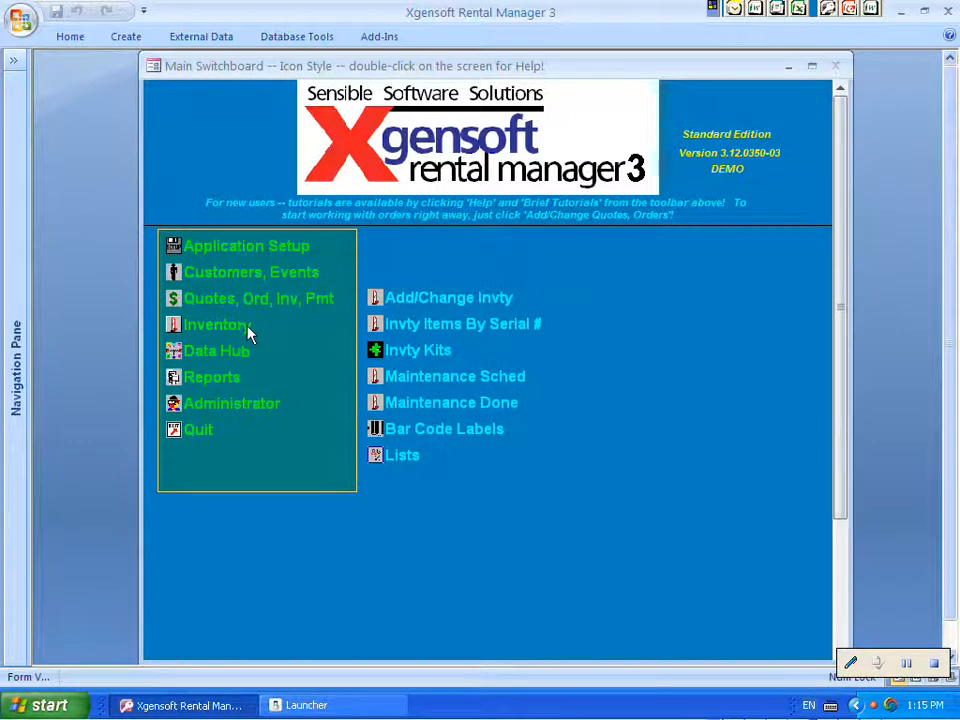
pyautogui.moveTo(280, 312)
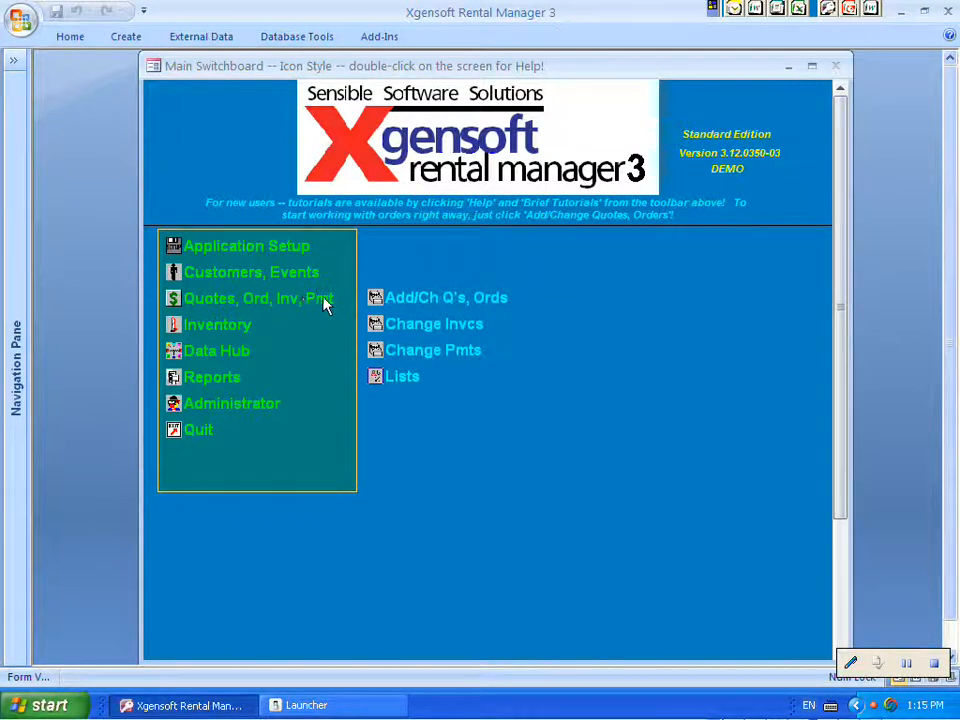
pyautogui.click(436, 298)
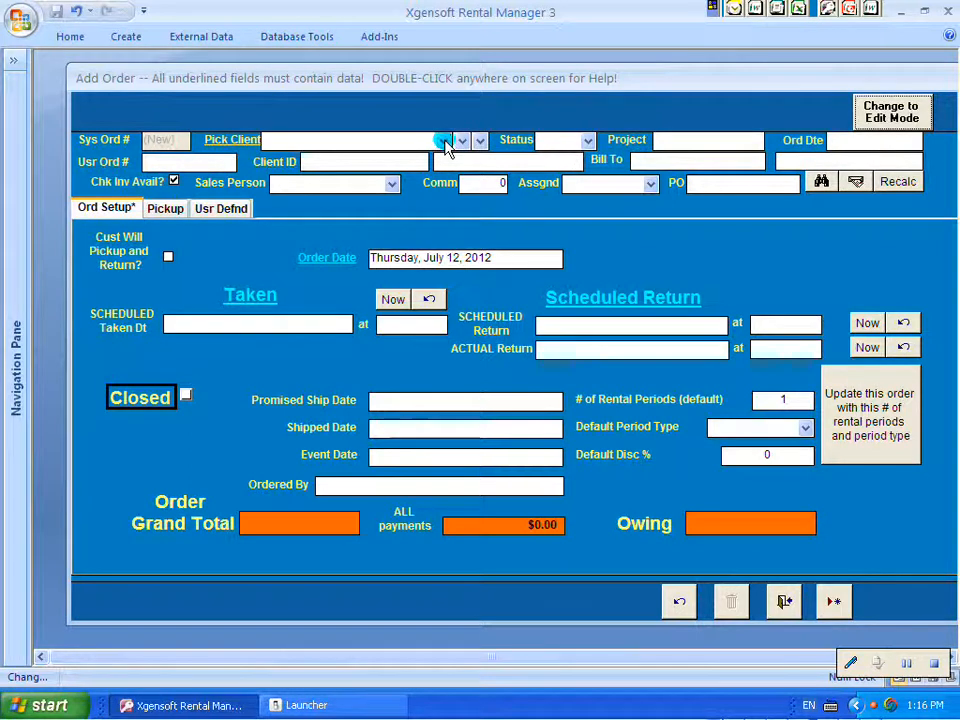
pyautogui.click(443, 140)
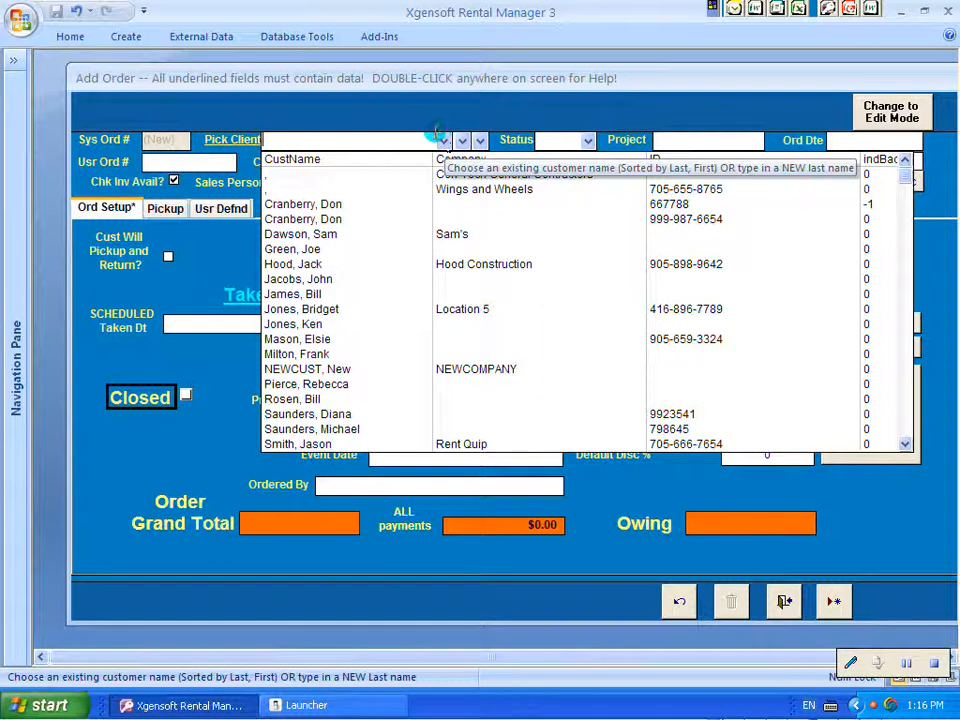
pyautogui.write('h')
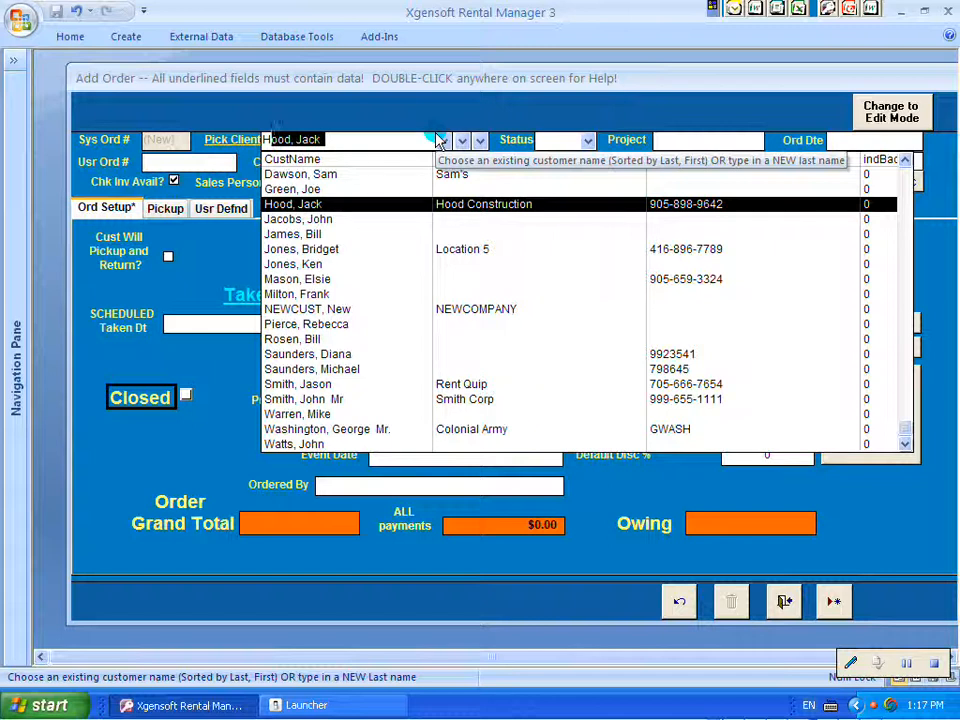
pyautogui.click(447, 208)
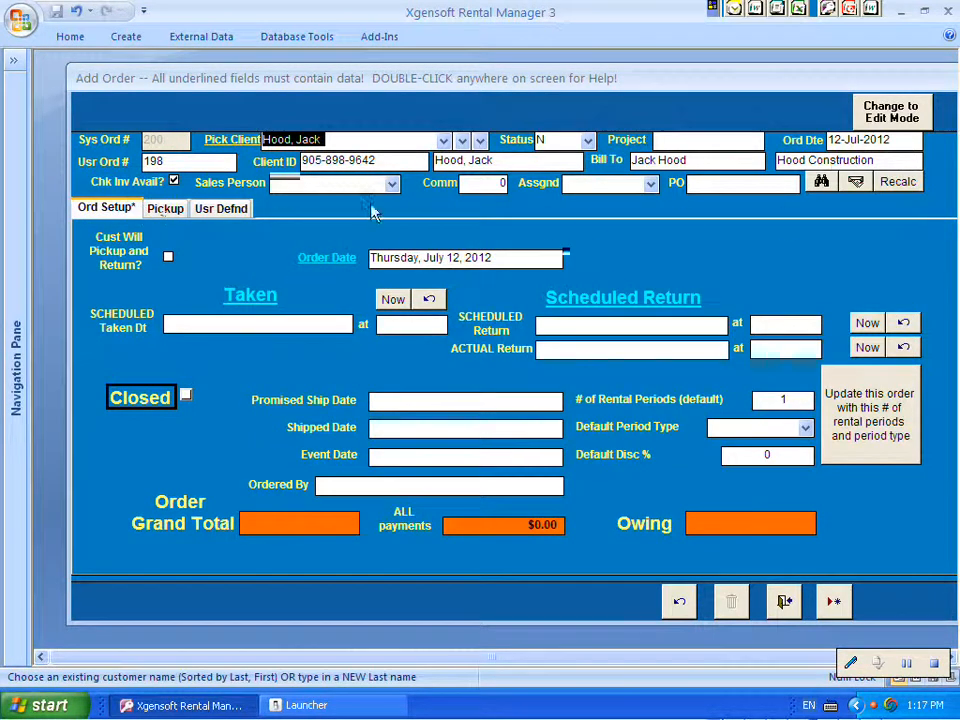
# Step: Review the client's customer record and the order status options, keeping Normal Order
pyautogui.click(821, 182)
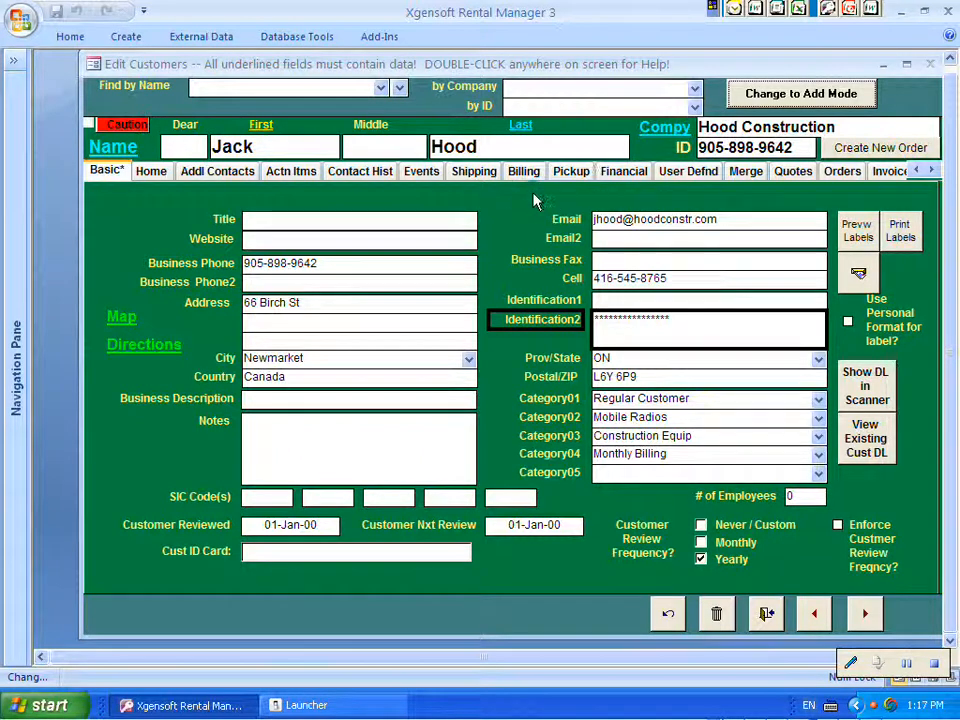
pyautogui.click(762, 614)
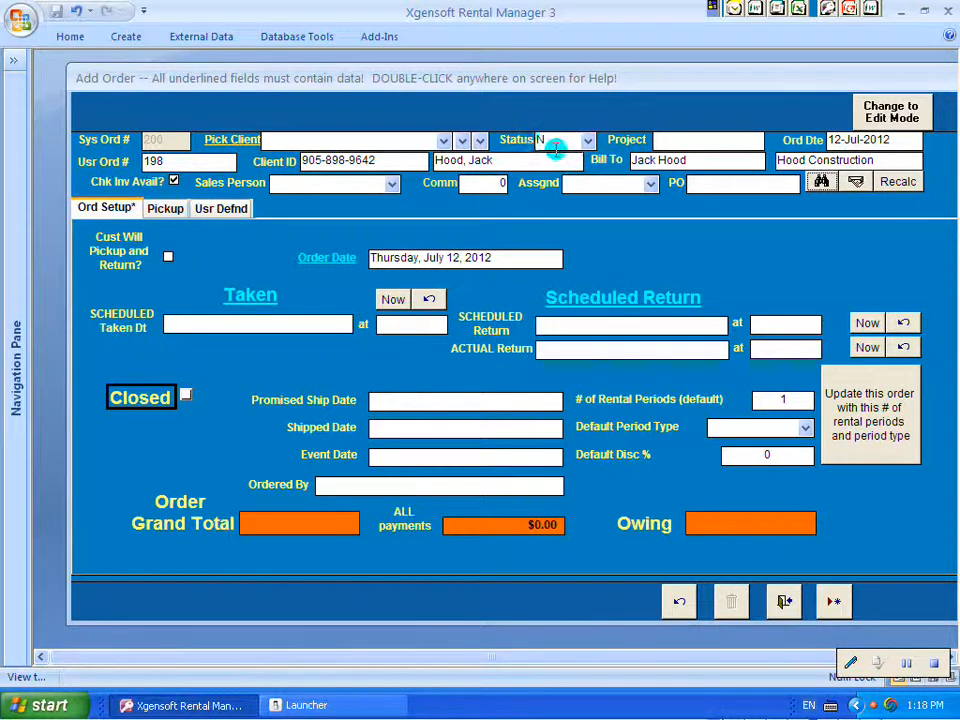
pyautogui.click(587, 141)
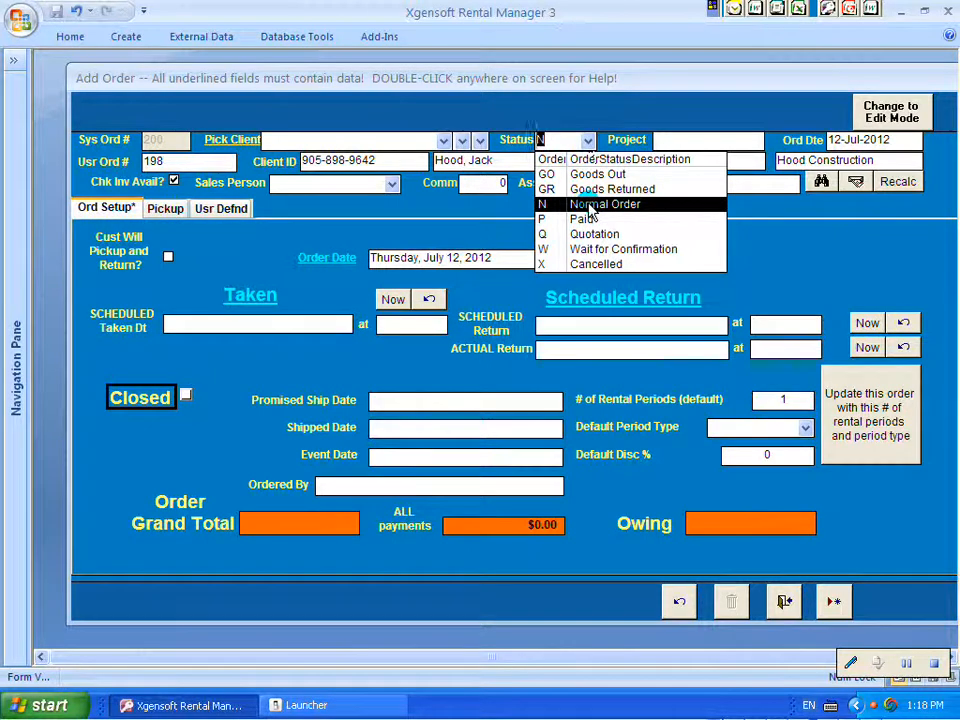
pyautogui.click(588, 143)
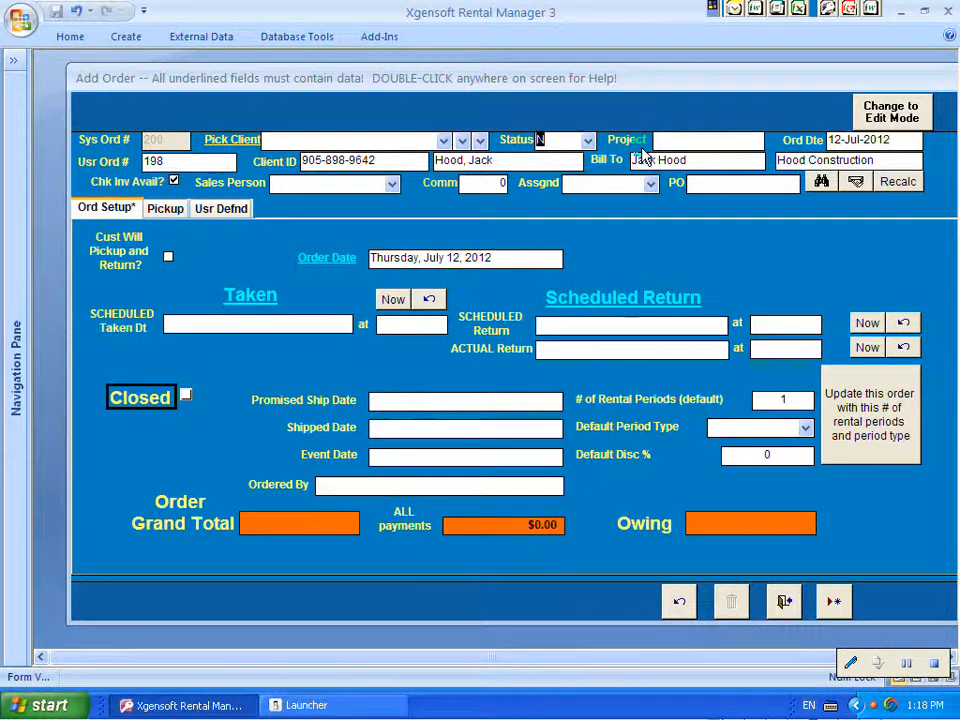
# Step: Choose the last listed employee as the order's salesperson and the second listed employee as the assigned person
pyautogui.click(390, 185)
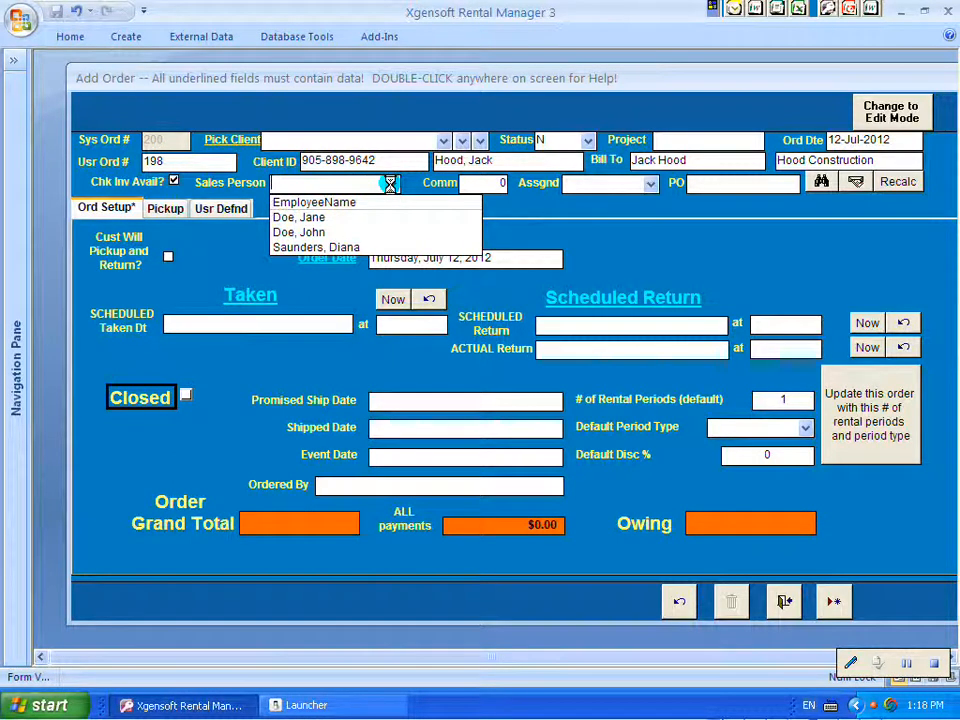
pyautogui.click(352, 248)
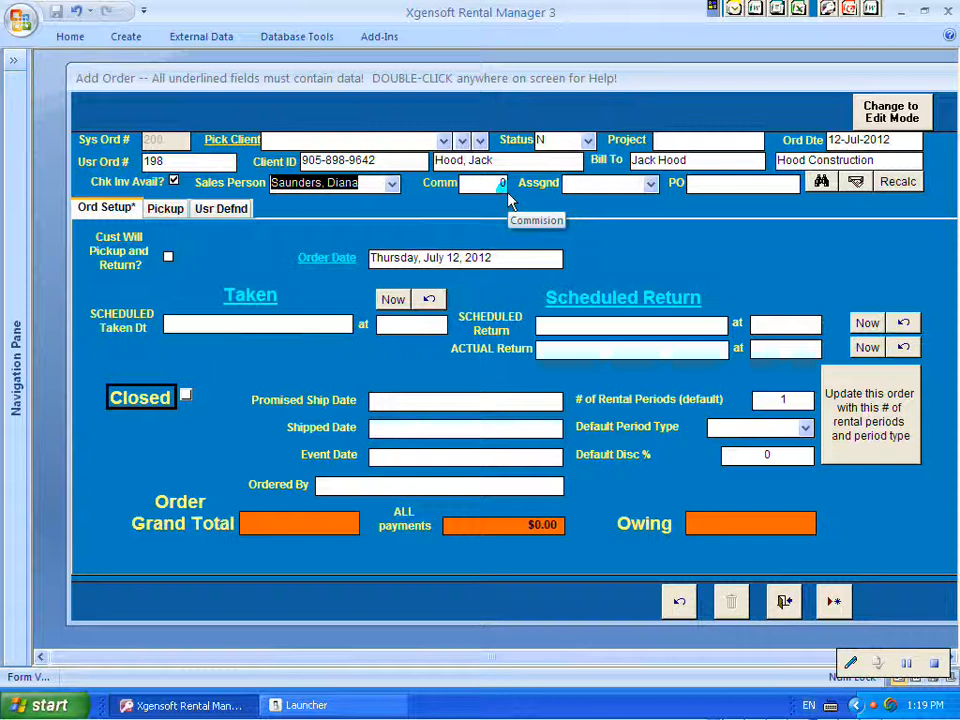
pyautogui.click(650, 186)
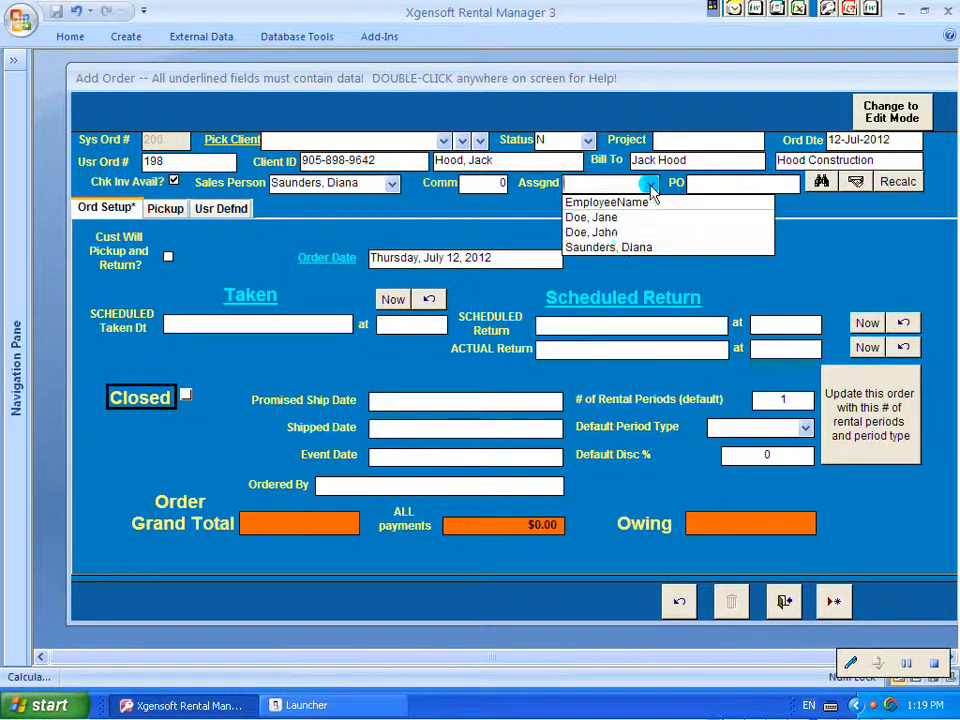
pyautogui.click(612, 233)
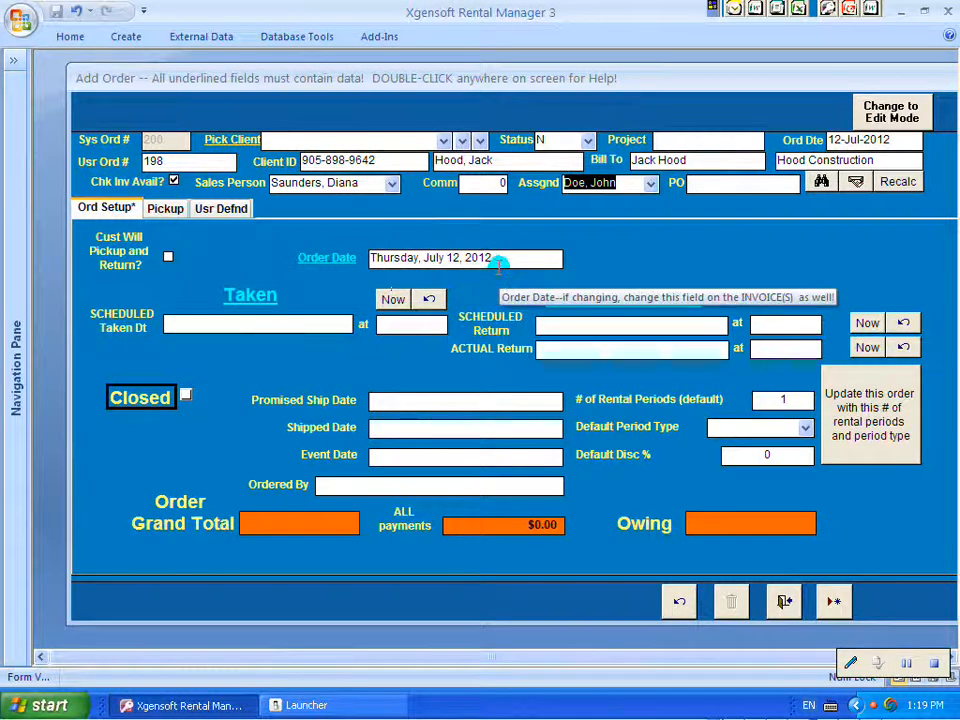
# Step: Set the scheduled taken date to August 3, 2012 using the calendar
pyautogui.doubleClick(315, 326)
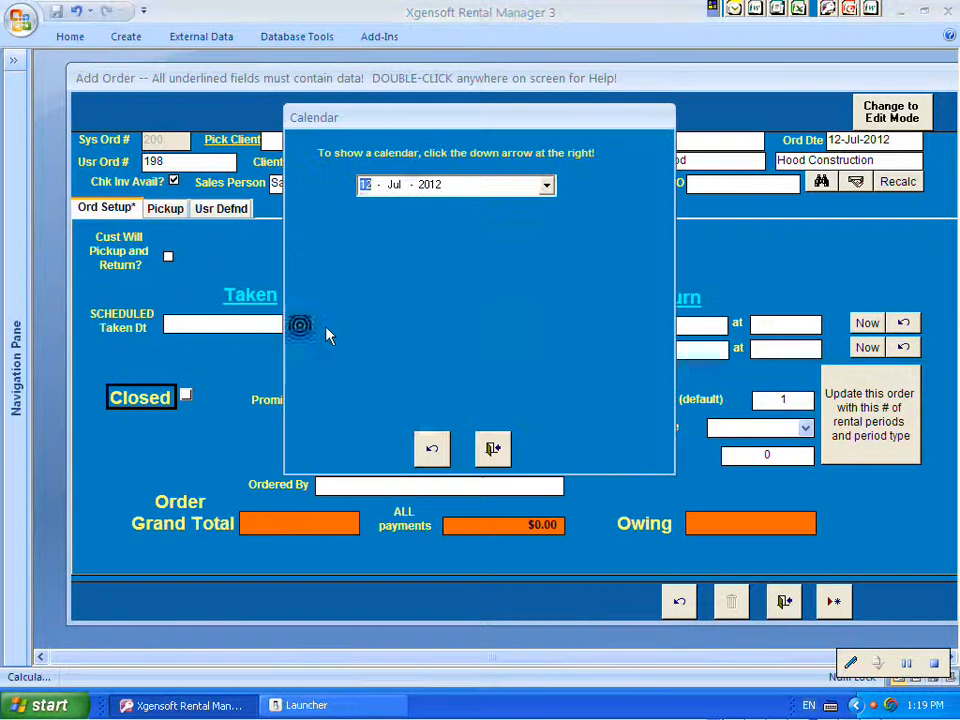
pyautogui.click(546, 185)
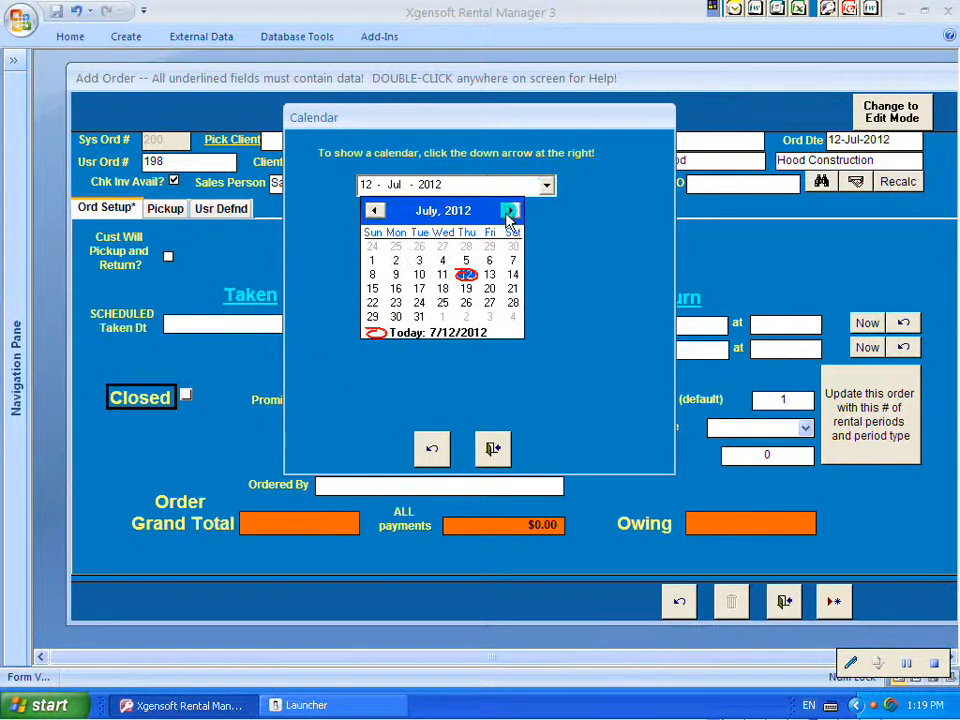
pyautogui.click(509, 210)
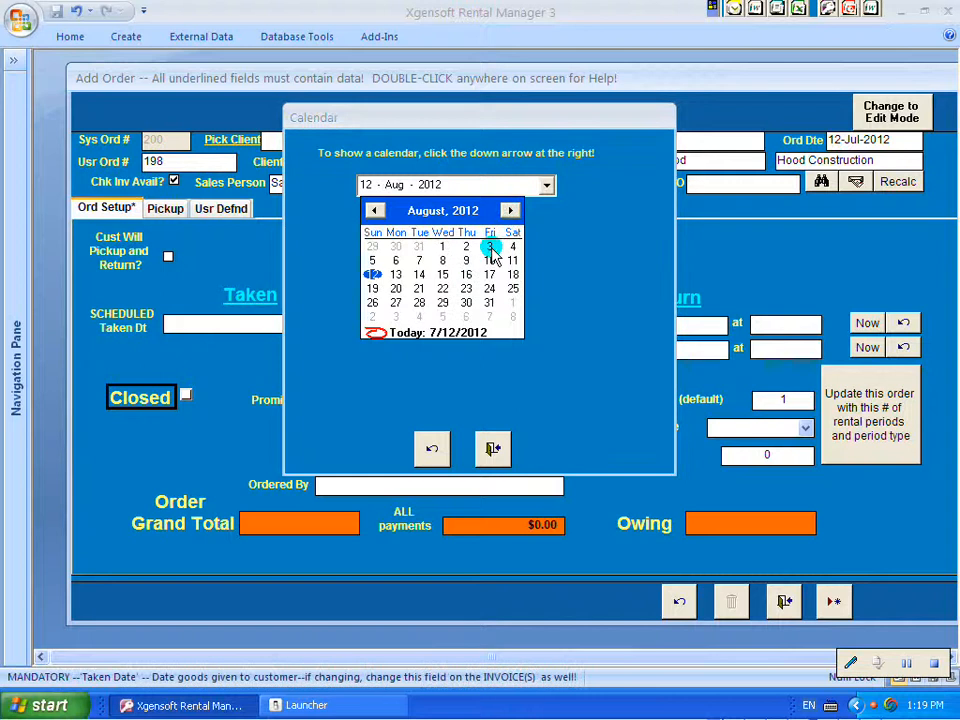
pyautogui.click(490, 247)
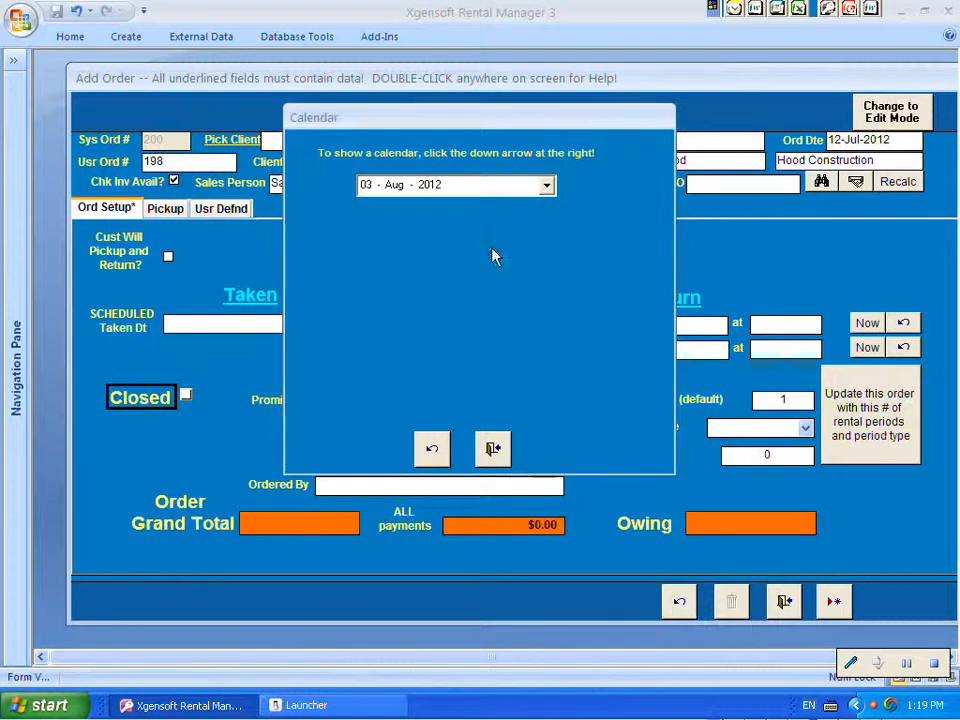
pyautogui.click(492, 450)
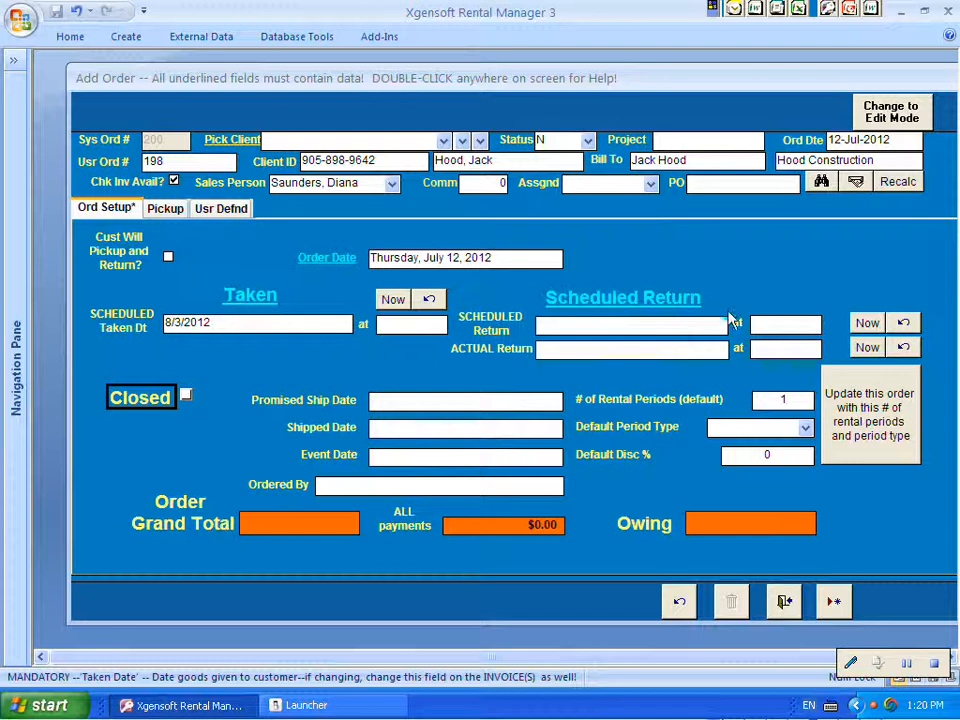
# Step: Set the scheduled return date to August 6, 2012 using the calendar
pyautogui.doubleClick(716, 327)
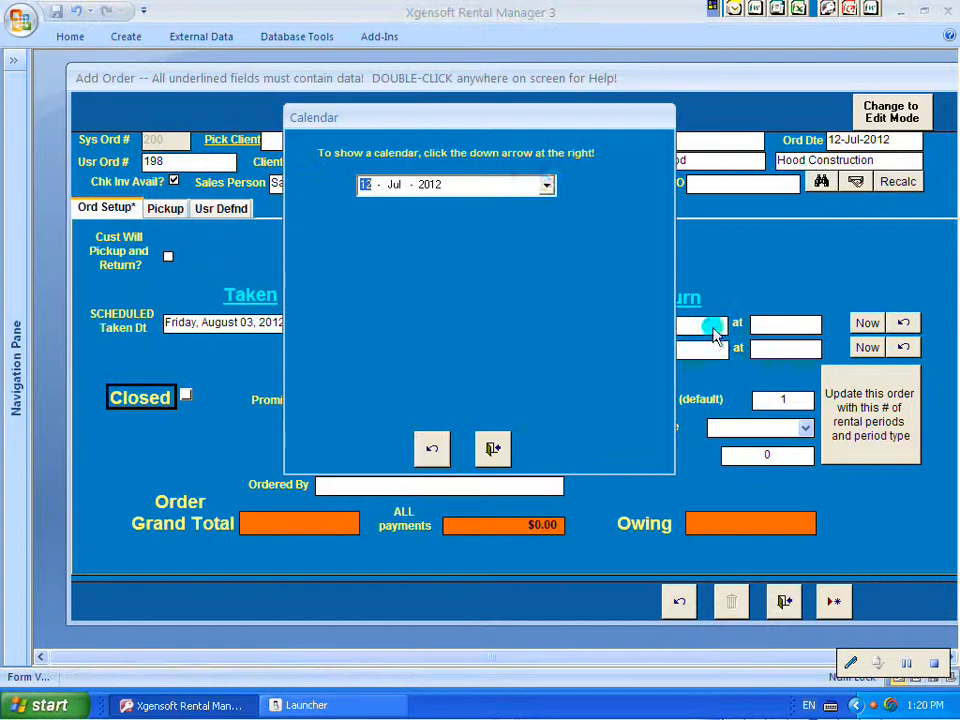
pyautogui.click(547, 186)
pyautogui.click(511, 211)
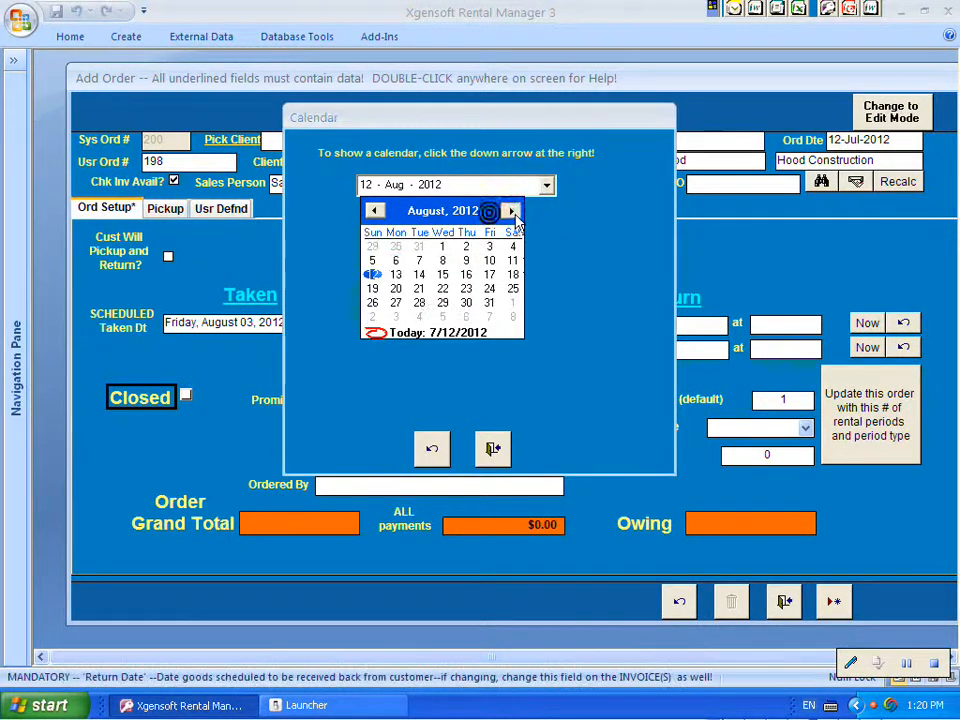
pyautogui.click(395, 261)
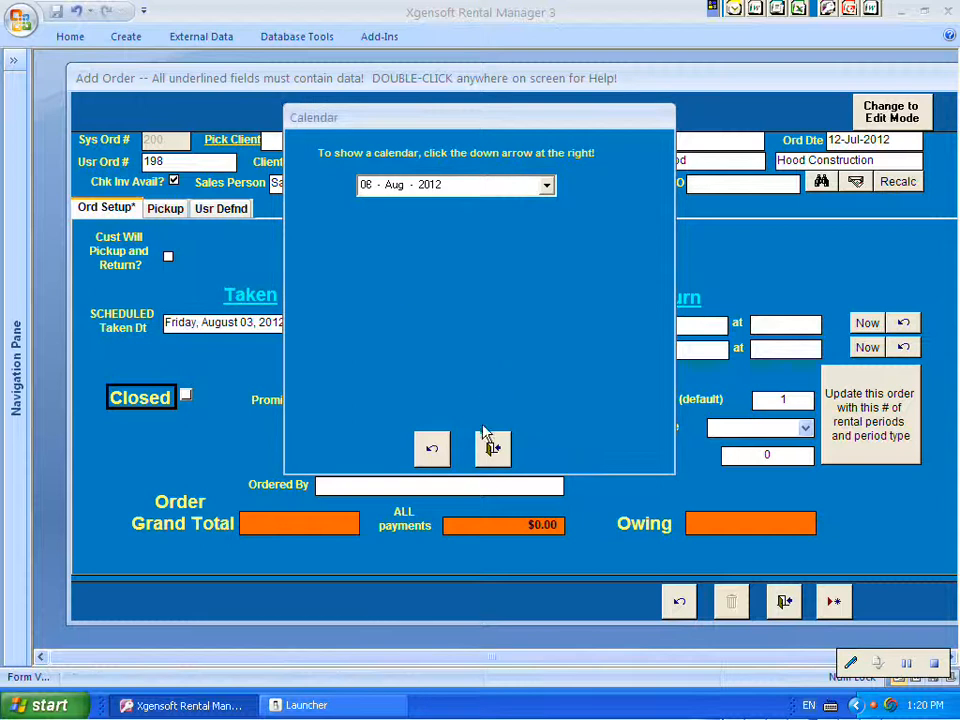
pyautogui.click(494, 451)
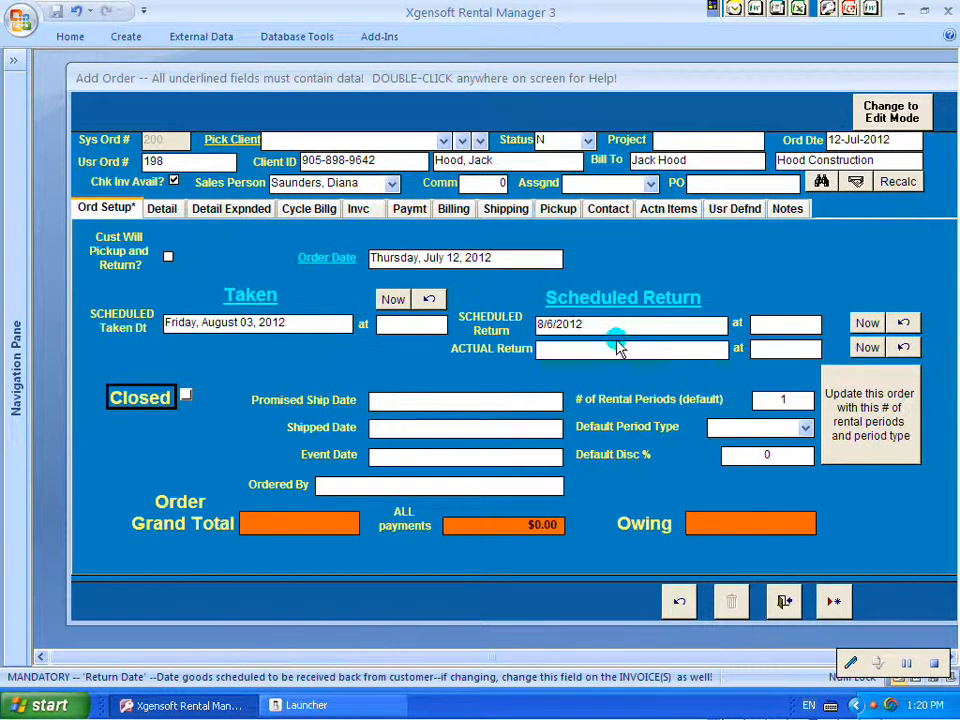
pyautogui.click(385, 325)
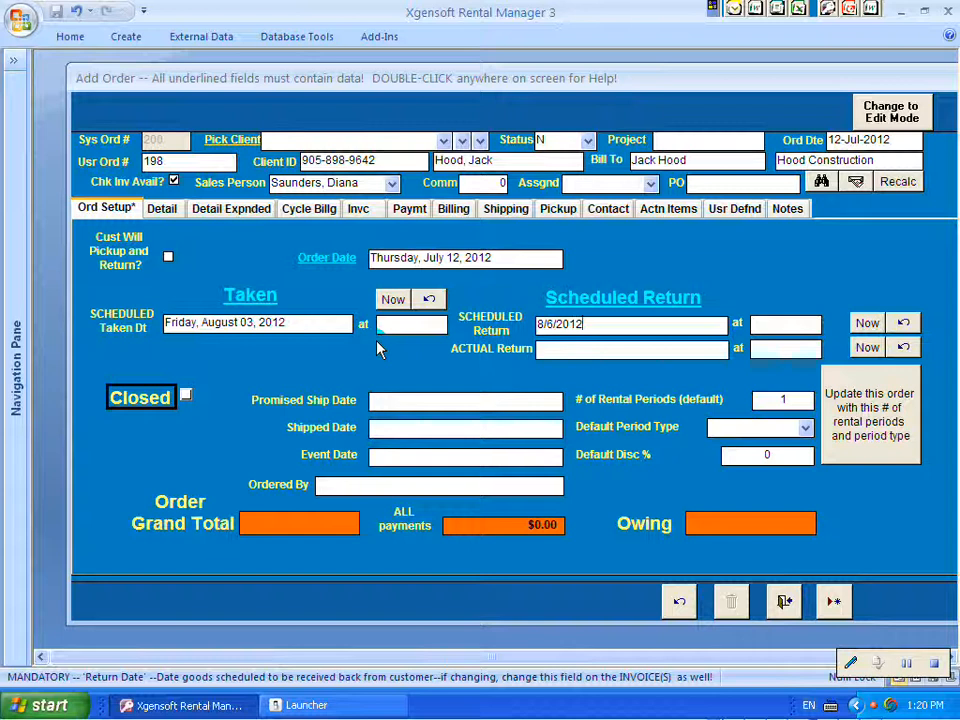
pyautogui.click(383, 325)
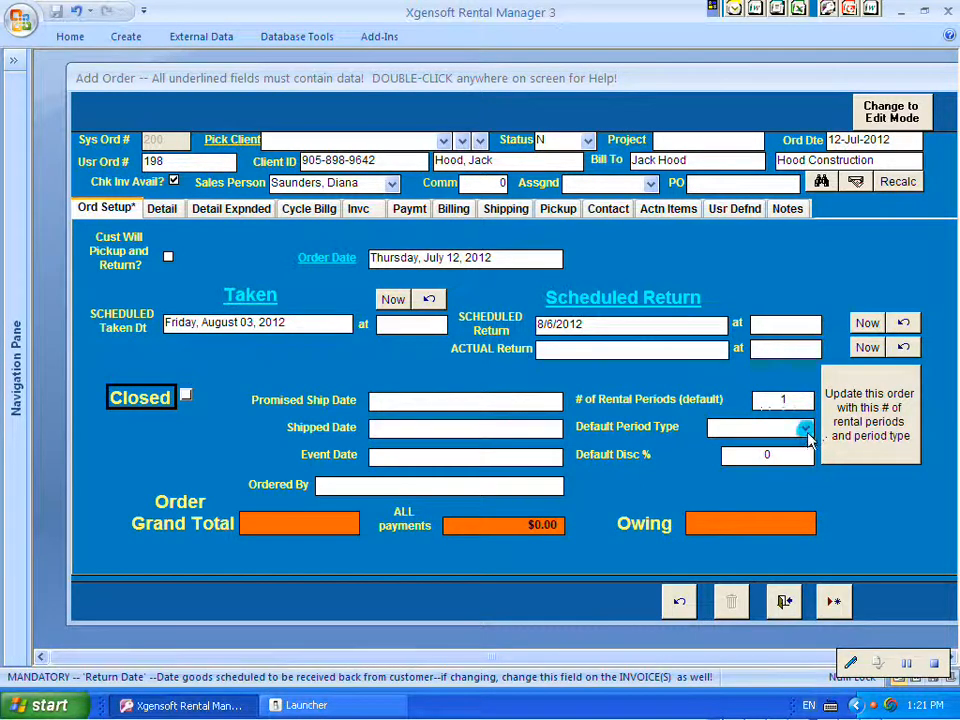
# Step: Set the order's default rental period type to weekend
pyautogui.click(805, 427)
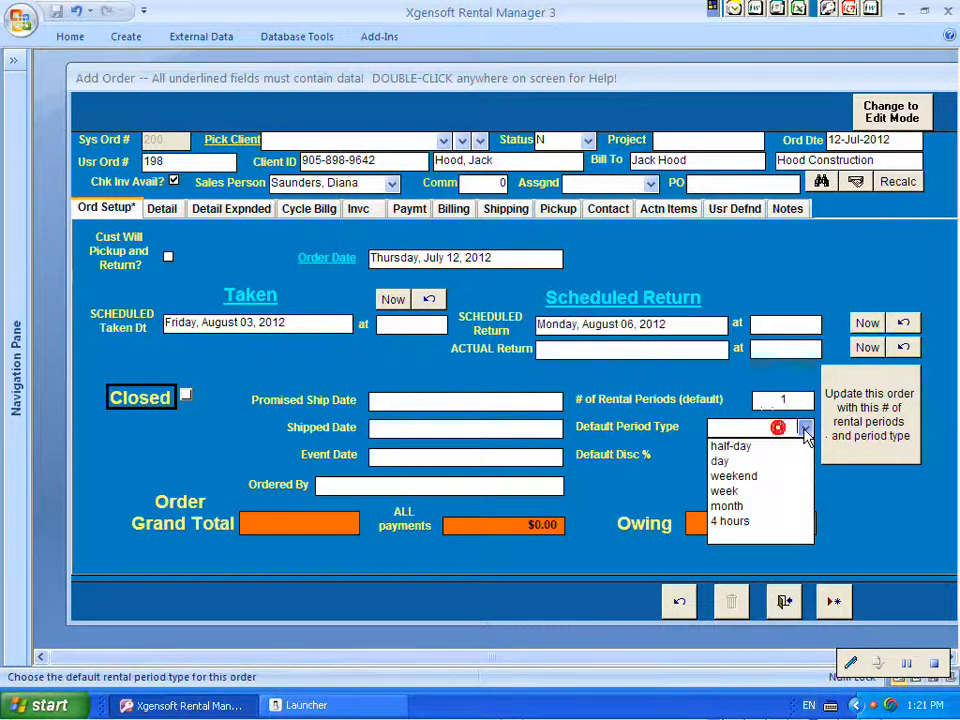
pyautogui.click(734, 477)
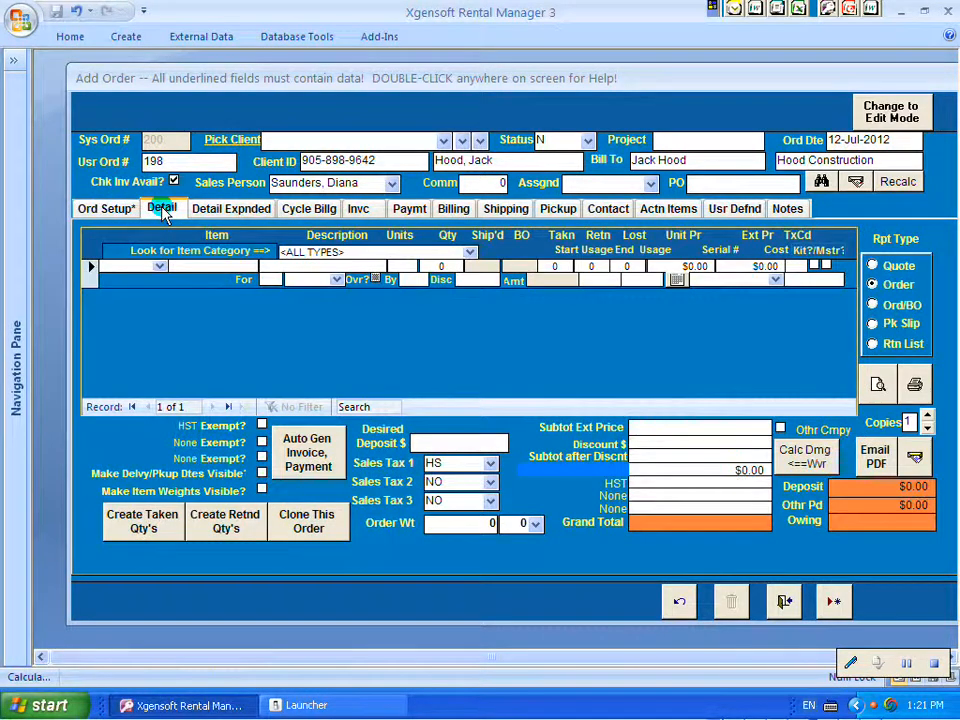
# Step: Filter the order's detail items to the Lawn and Garden category and add the Classen Turf Rake (100TURAKE)
pyautogui.click(164, 210)
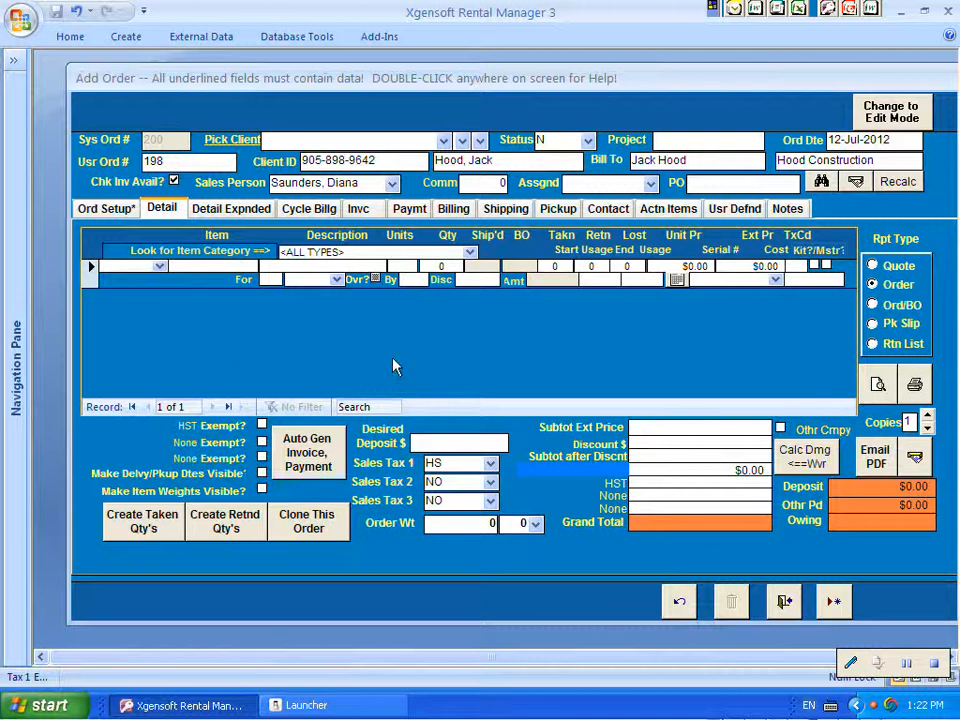
pyautogui.click(244, 214)
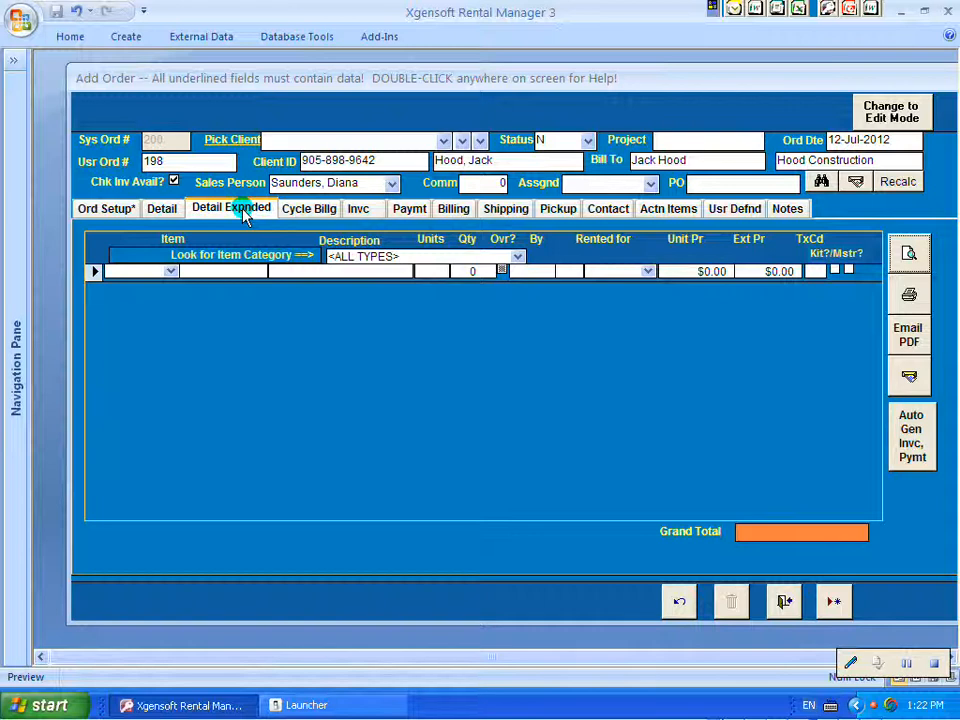
pyautogui.click(160, 211)
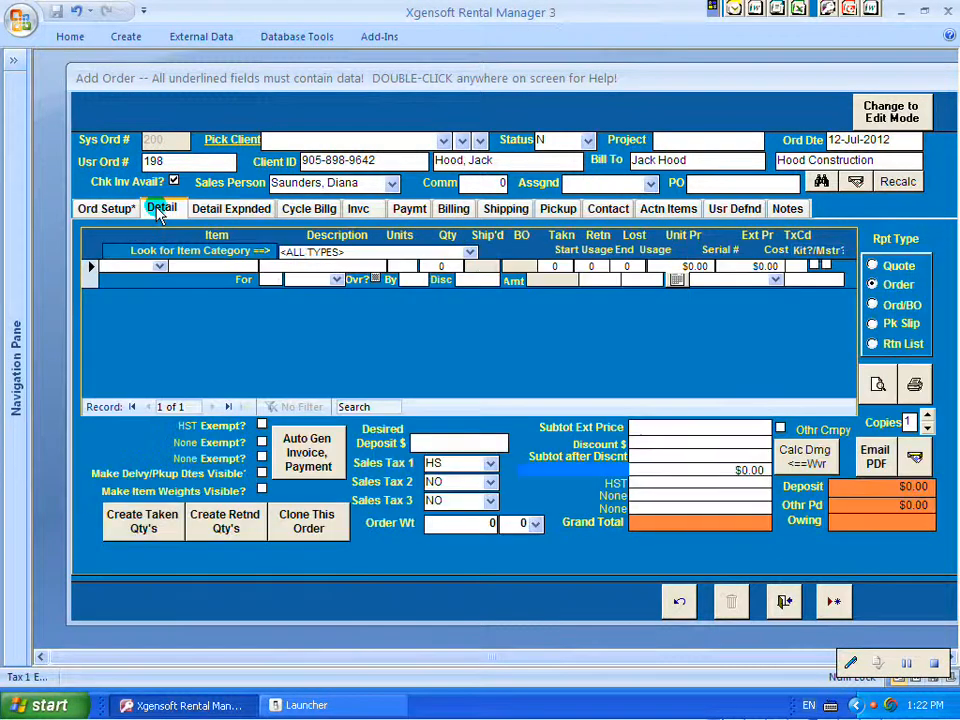
pyautogui.click(469, 255)
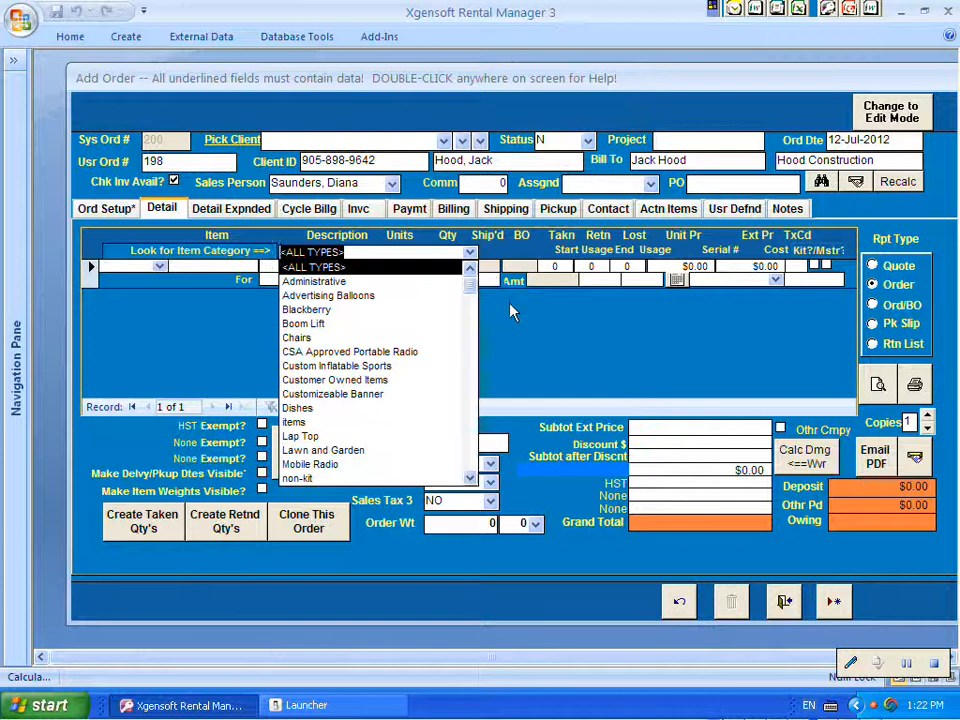
pyautogui.click(322, 451)
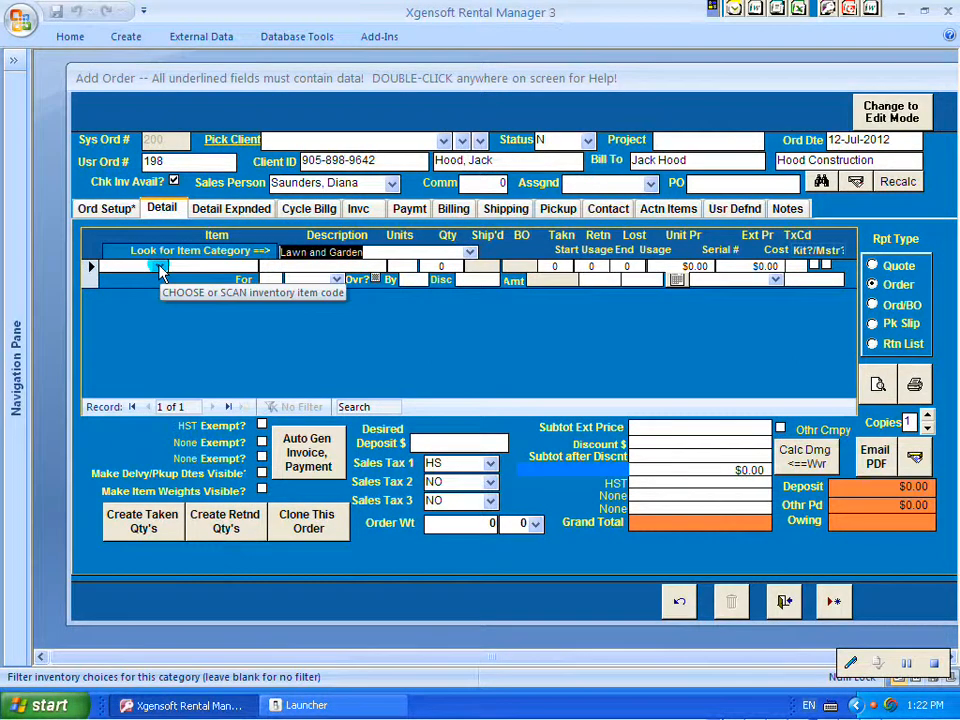
pyautogui.click(160, 268)
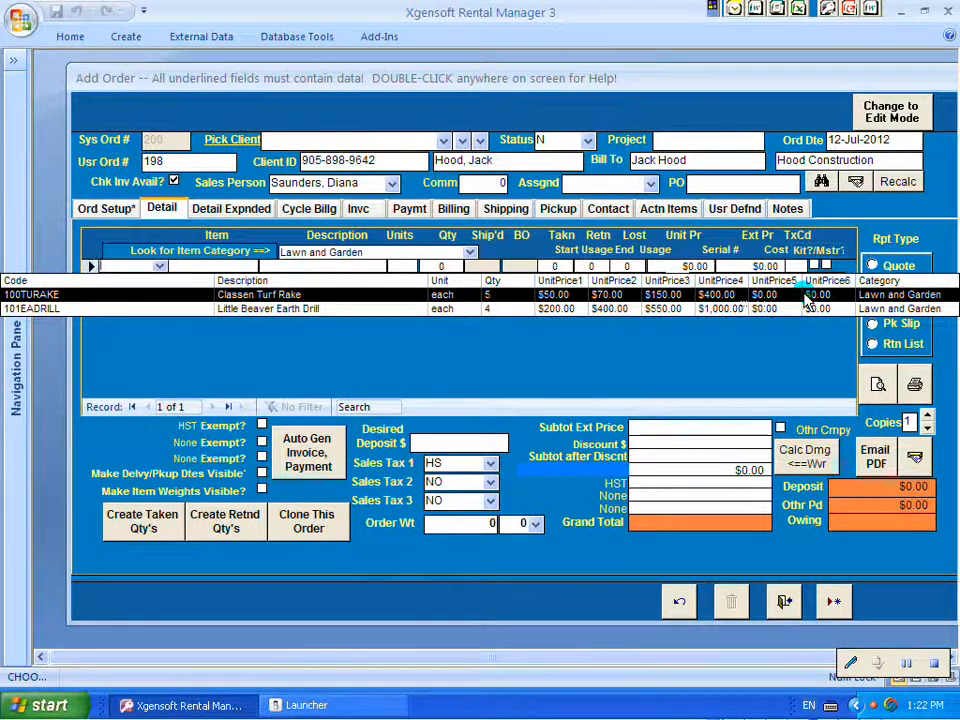
pyautogui.click(299, 297)
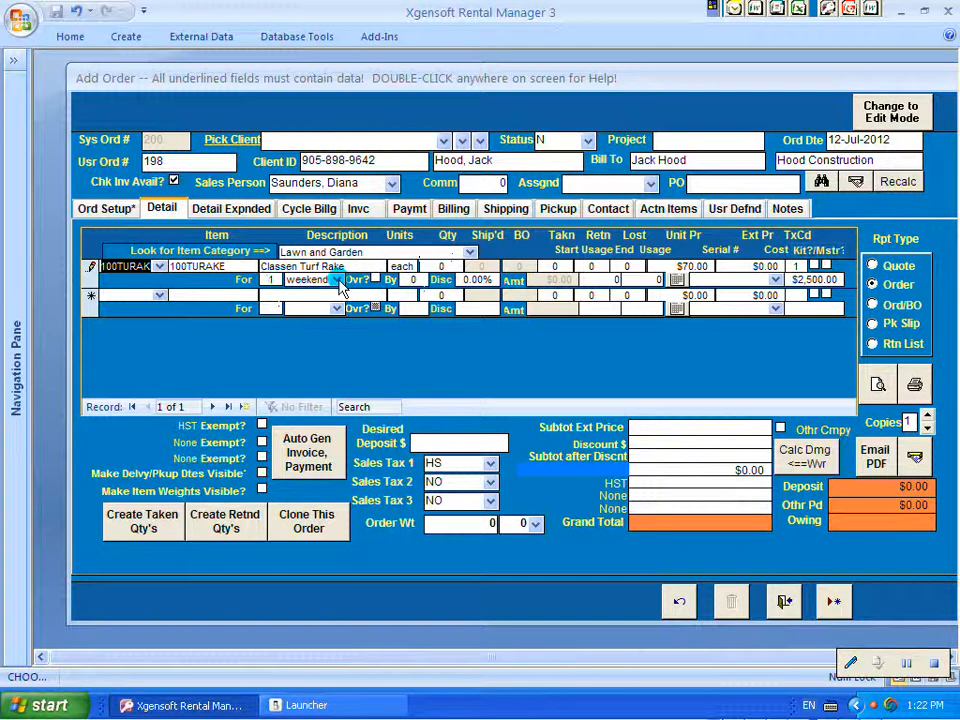
# Step: Set the Classen Turf Rake's quantity to 1 and add the Little Beaver Earth Drill (101EADRILL) with a quantity of 1
pyautogui.click(440, 265)
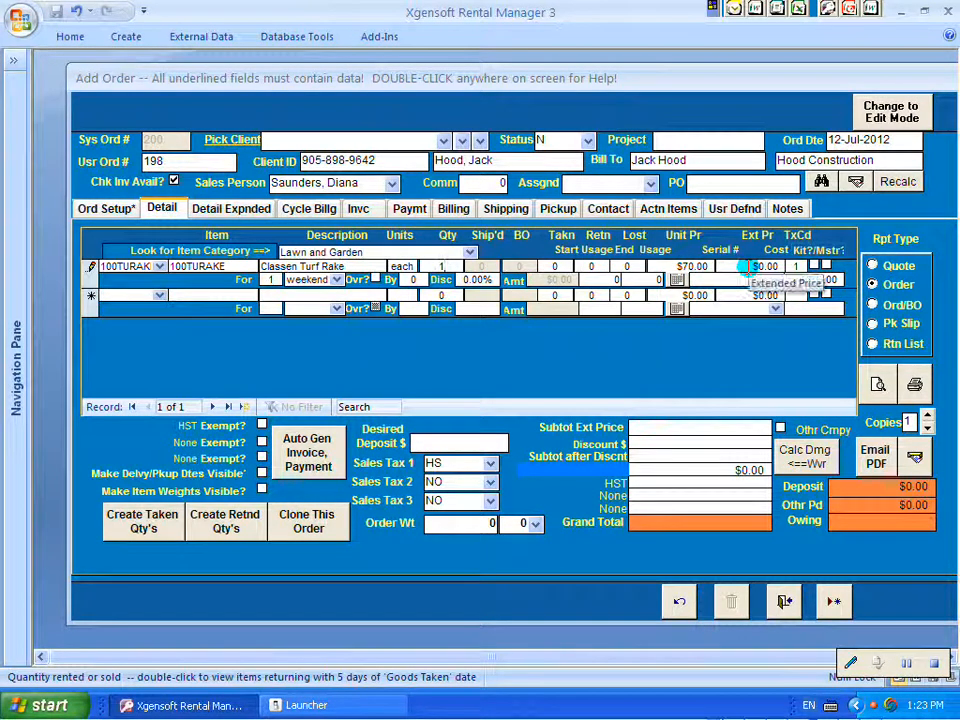
pyautogui.click(745, 268)
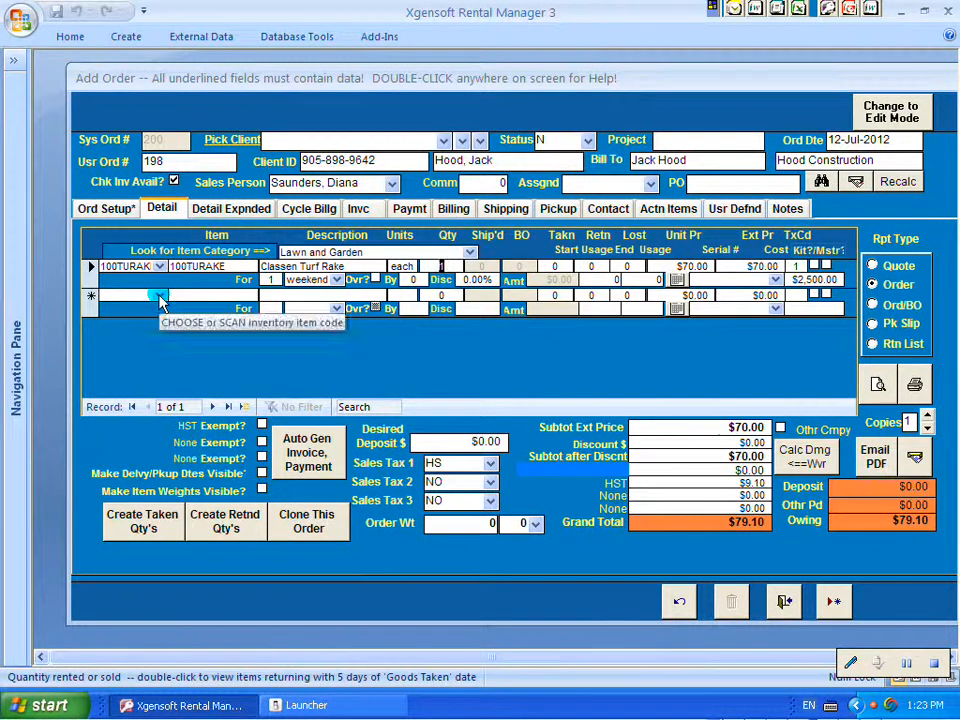
pyautogui.click(160, 297)
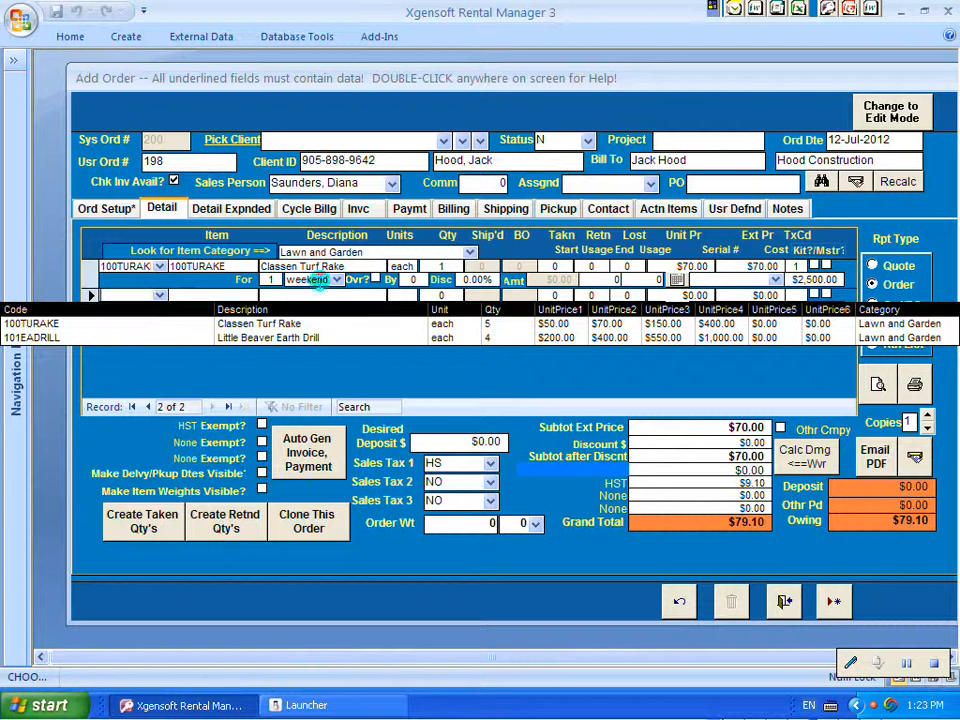
pyautogui.click(322, 340)
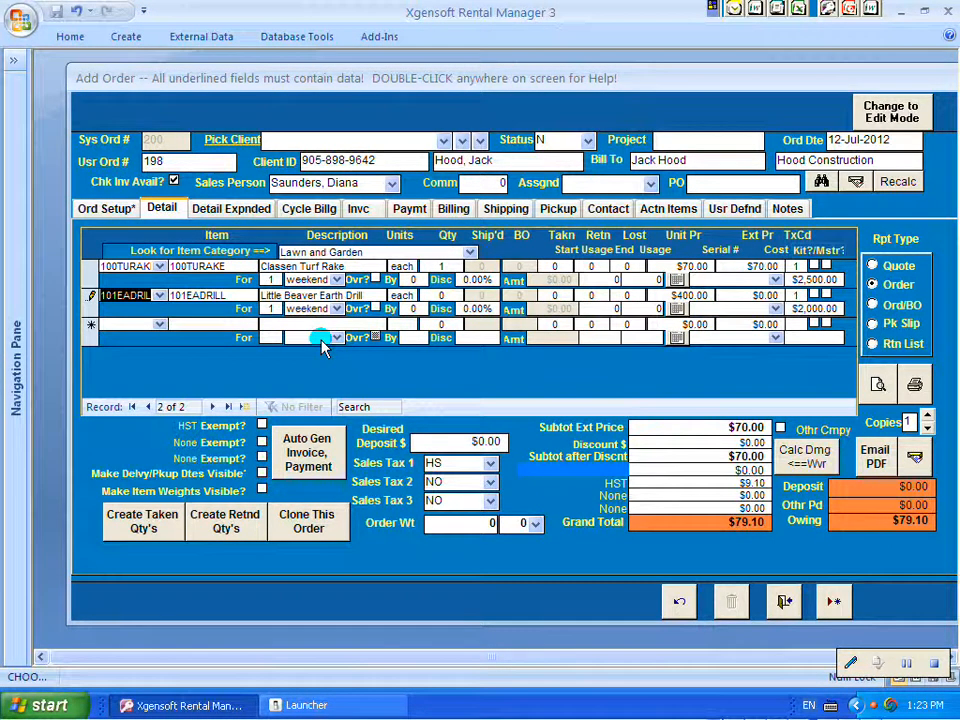
pyautogui.click(441, 295)
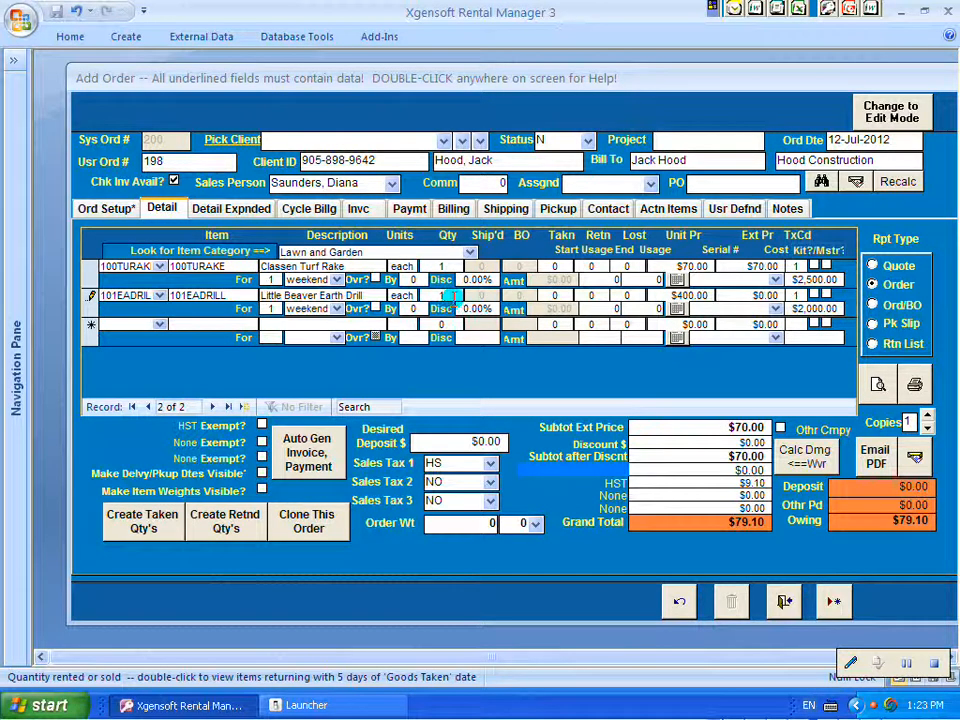
pyautogui.press('Tab')
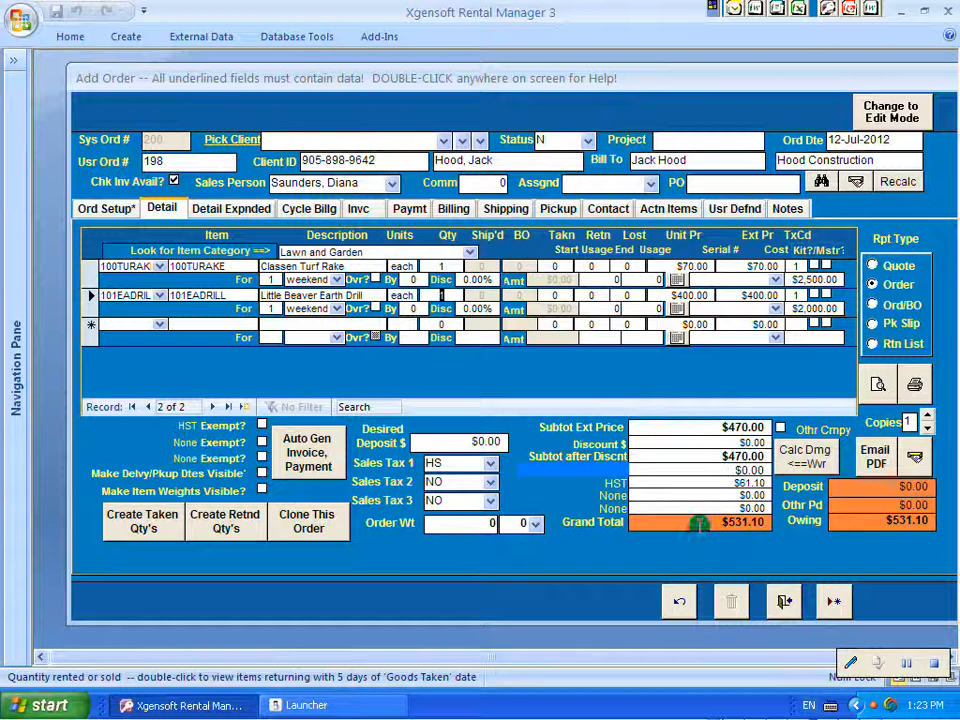
# Step: Give the Little Beaver Earth Drill line a 10% discount and recalculate the order
pyautogui.click(463, 307)
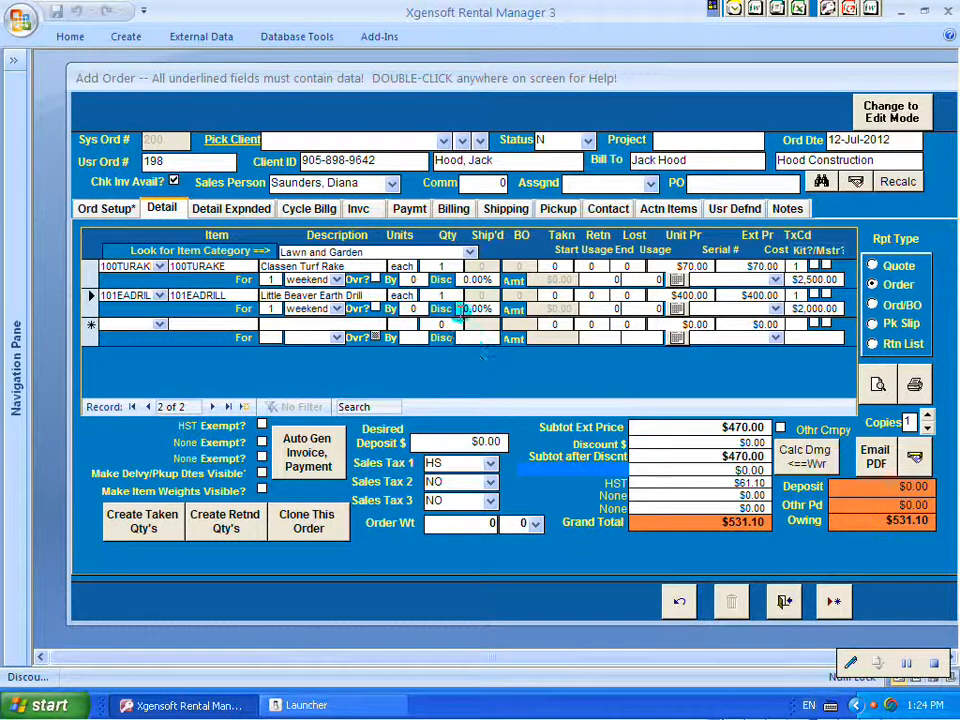
pyautogui.write('1')
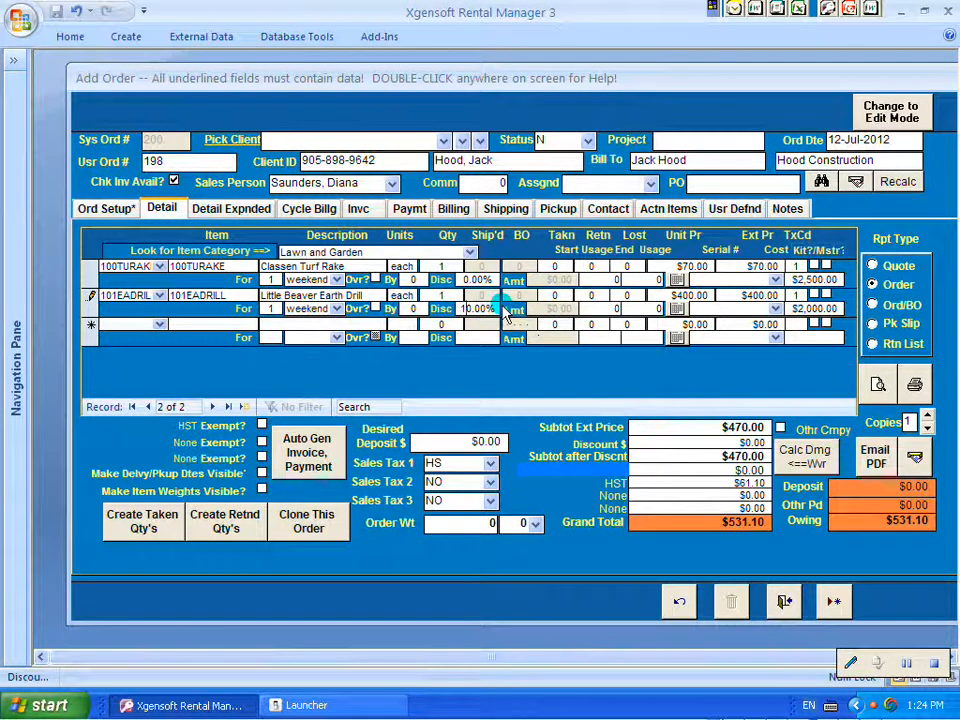
pyautogui.click(900, 185)
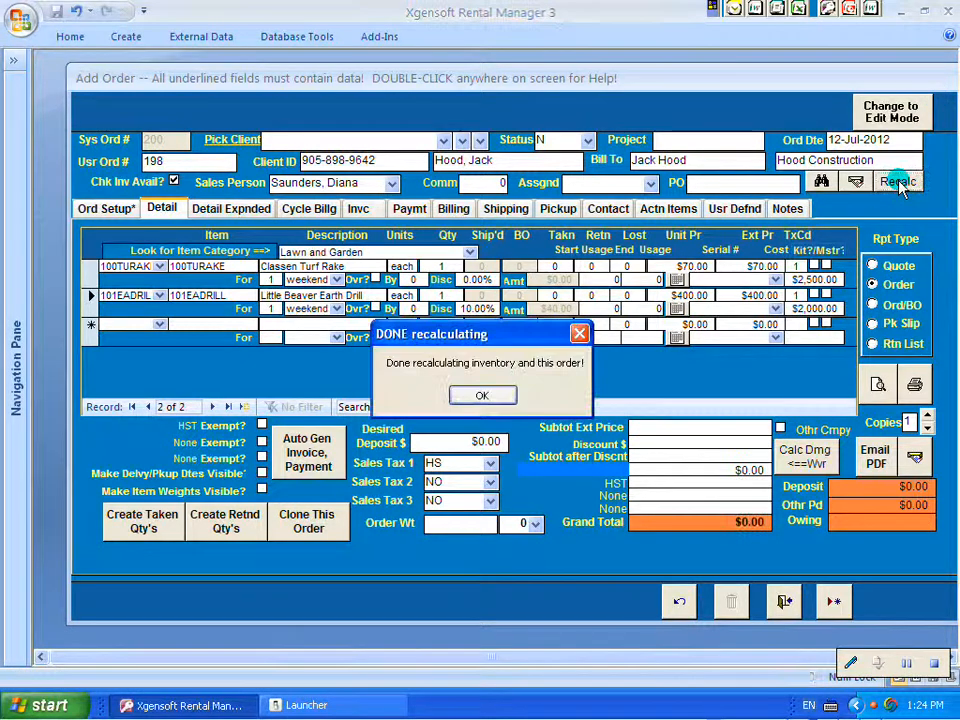
pyautogui.click(480, 394)
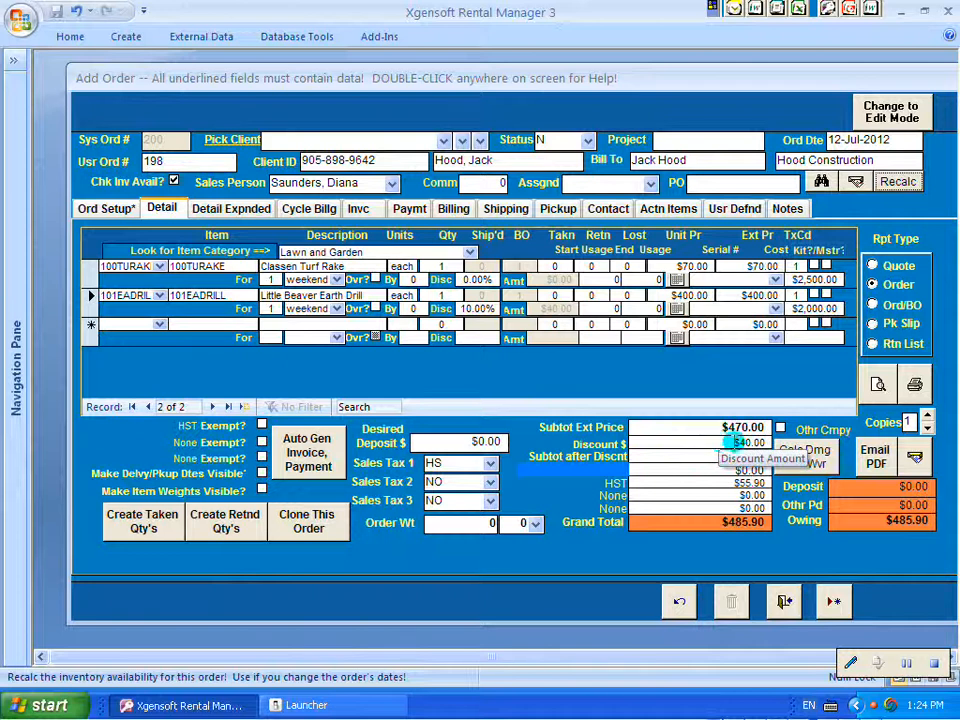
# Step: Filter the items to the Chairs category and add 50 Garden Chairs (CHGDN), accepting the quantity despite the limited availability
pyautogui.click(470, 253)
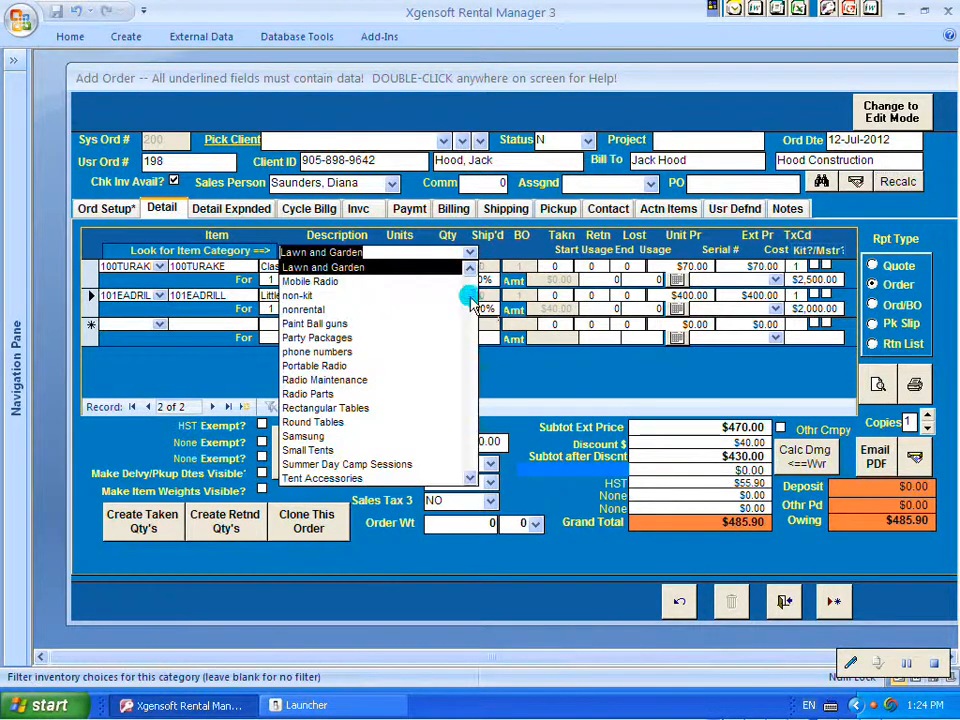
pyautogui.click(467, 272)
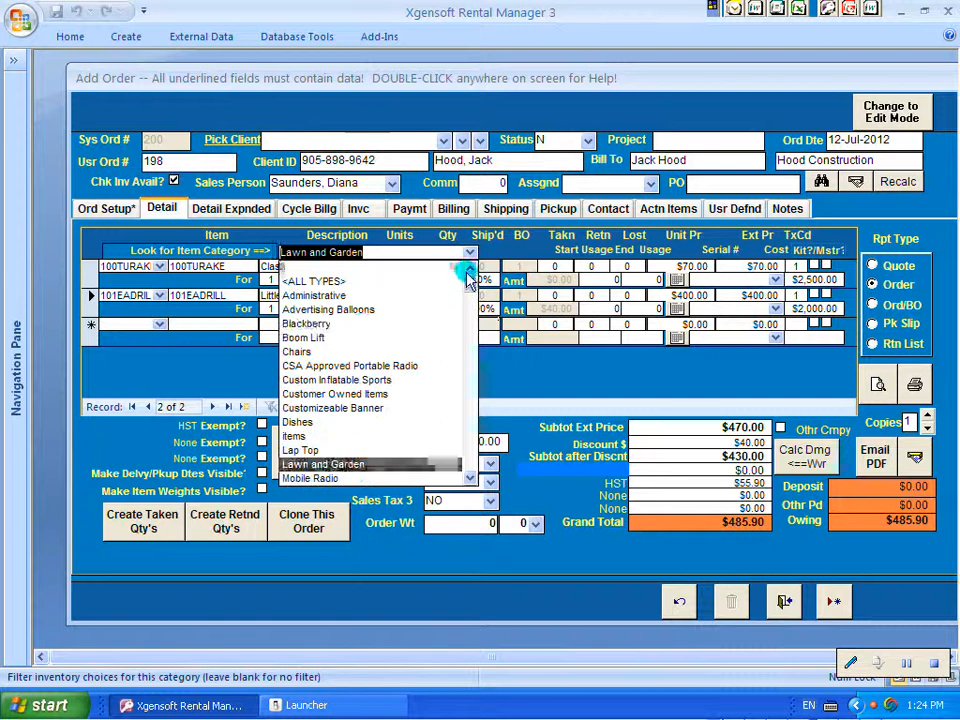
pyautogui.click(292, 353)
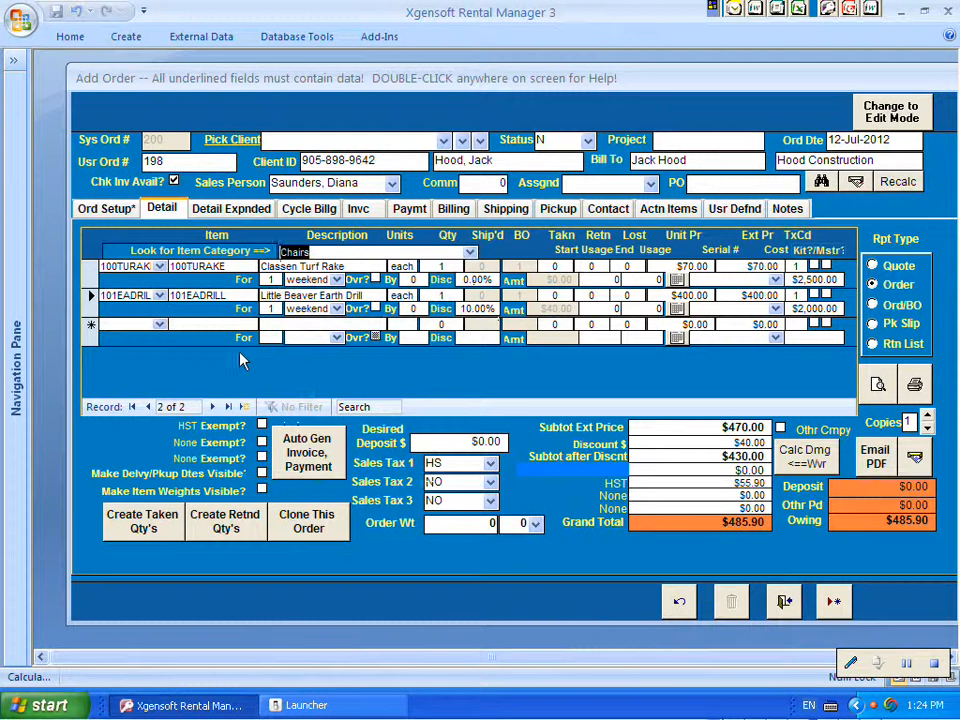
pyautogui.click(160, 326)
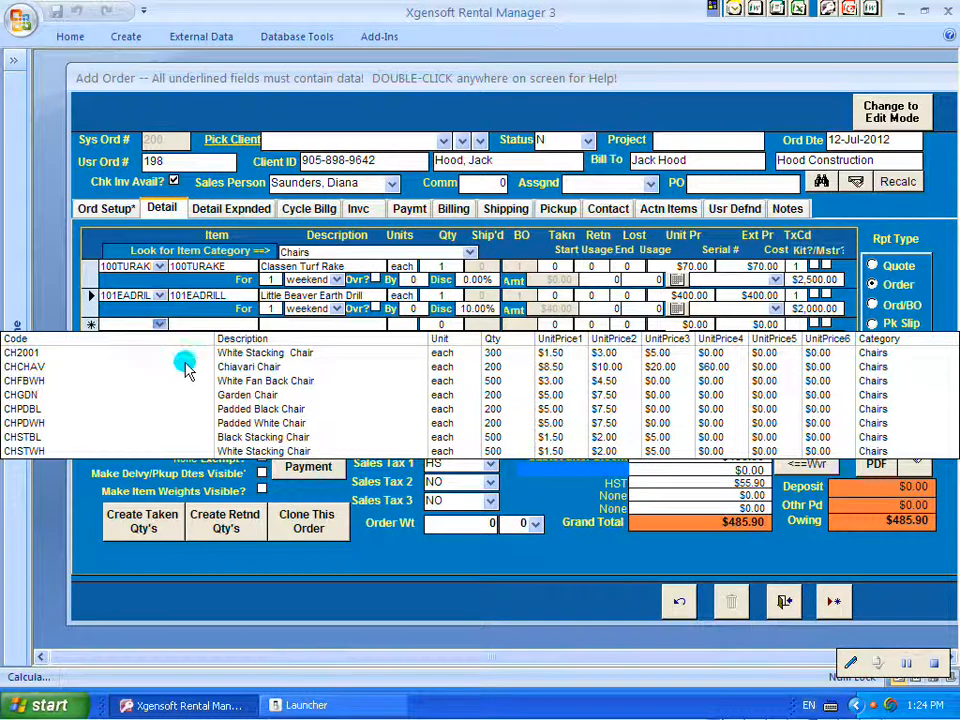
pyautogui.click(250, 395)
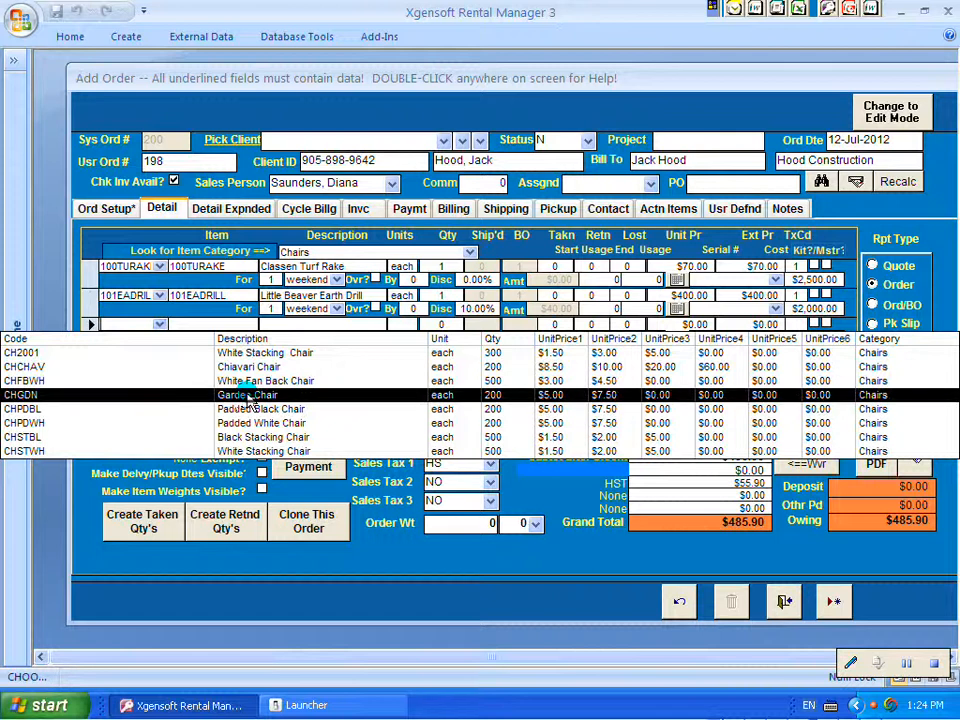
pyautogui.click(492, 397)
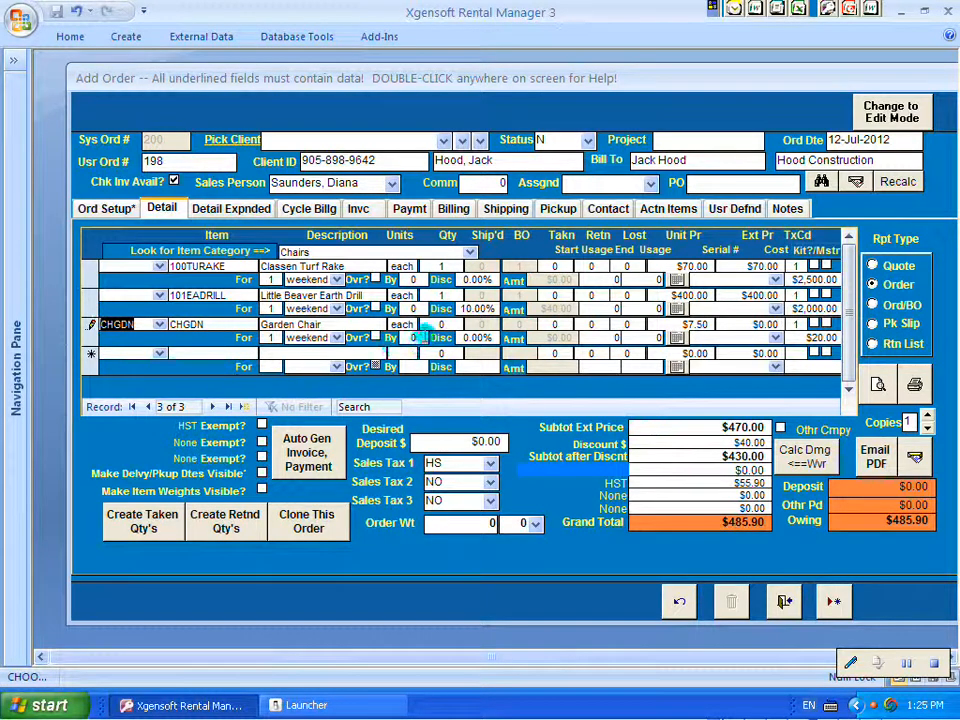
pyautogui.click(442, 324)
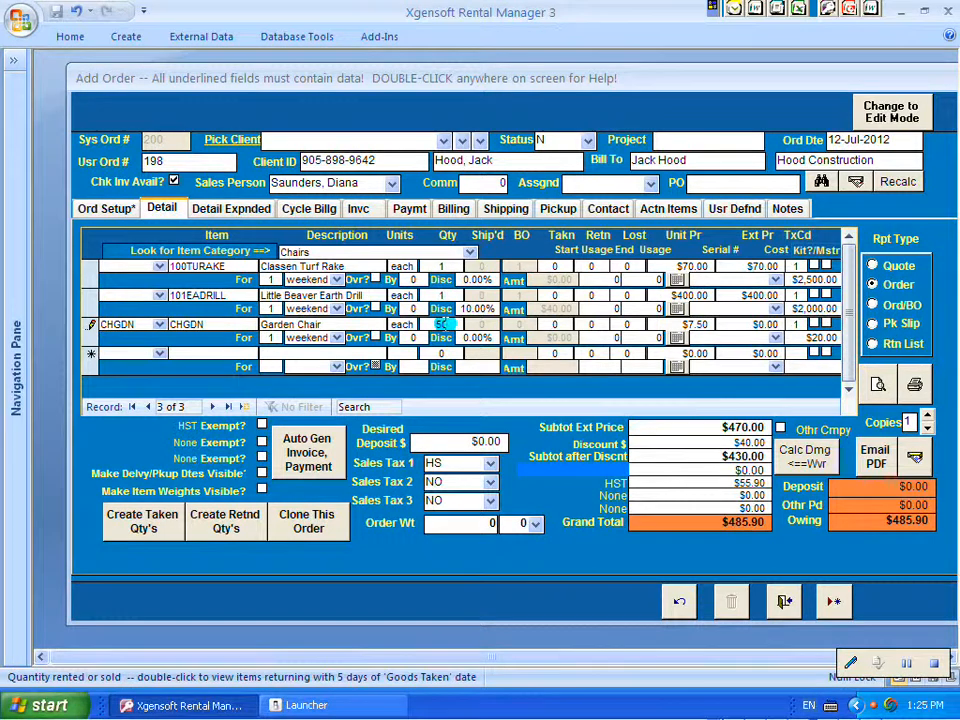
pyautogui.press('Tab')
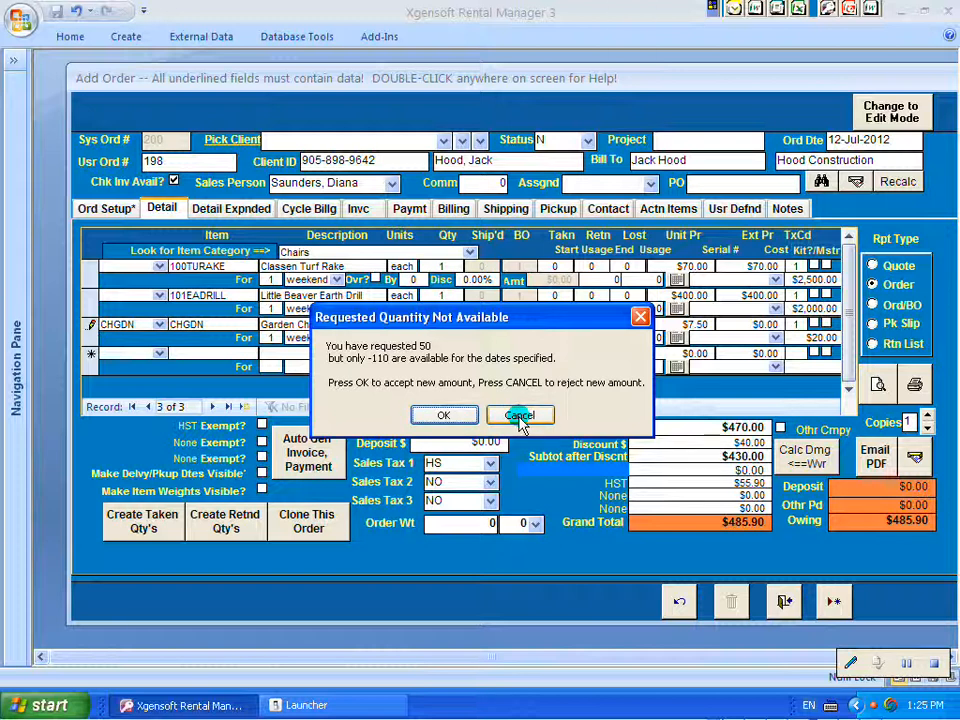
pyautogui.click(445, 415)
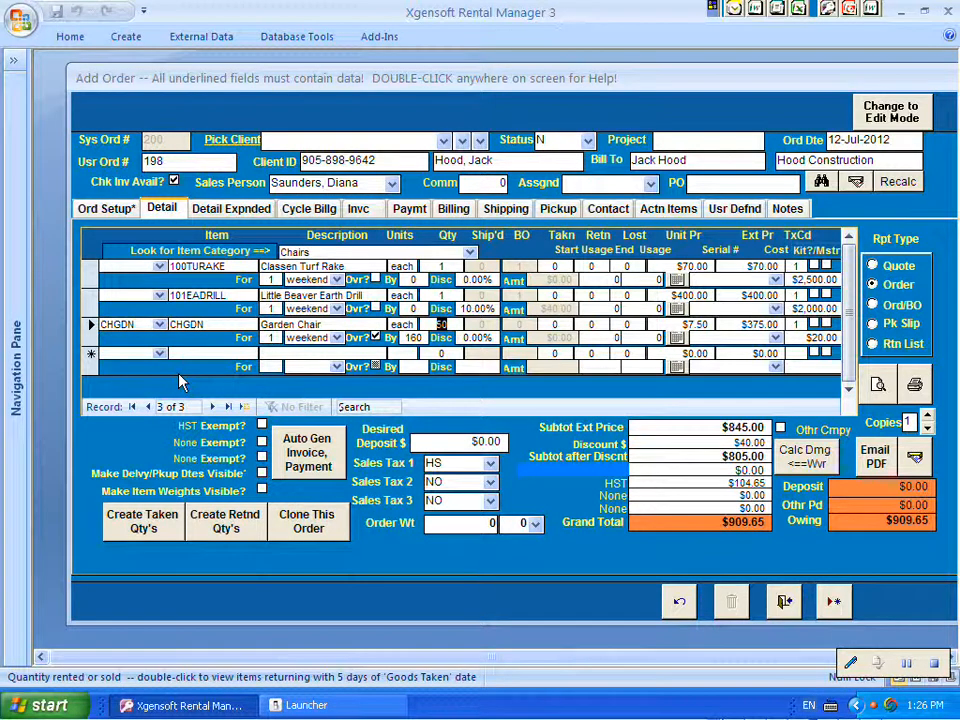
# Step: Filter the items to the Administrative category and add one Delivery charge (Del10) to the order
pyautogui.click(471, 254)
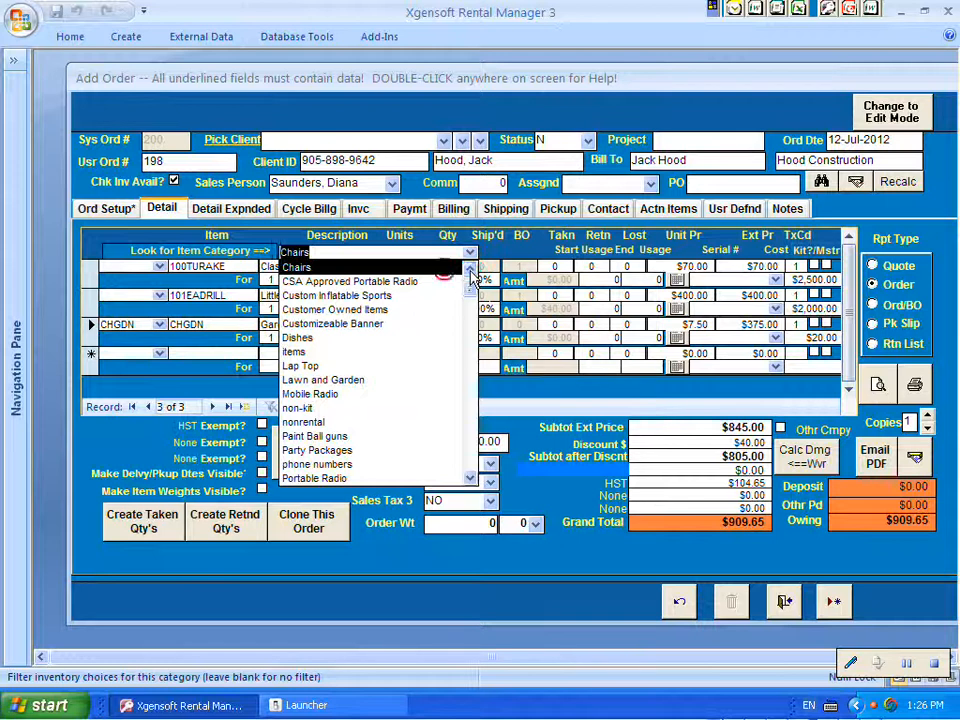
pyautogui.click(468, 273)
pyautogui.click(468, 273)
pyautogui.click(468, 273)
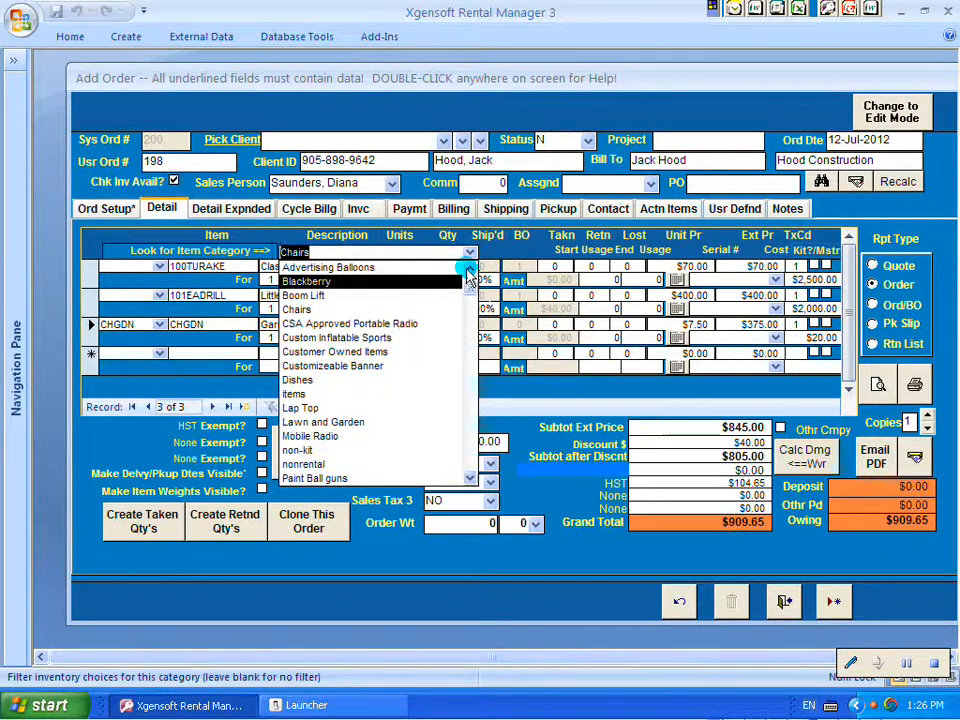
pyautogui.click(468, 273)
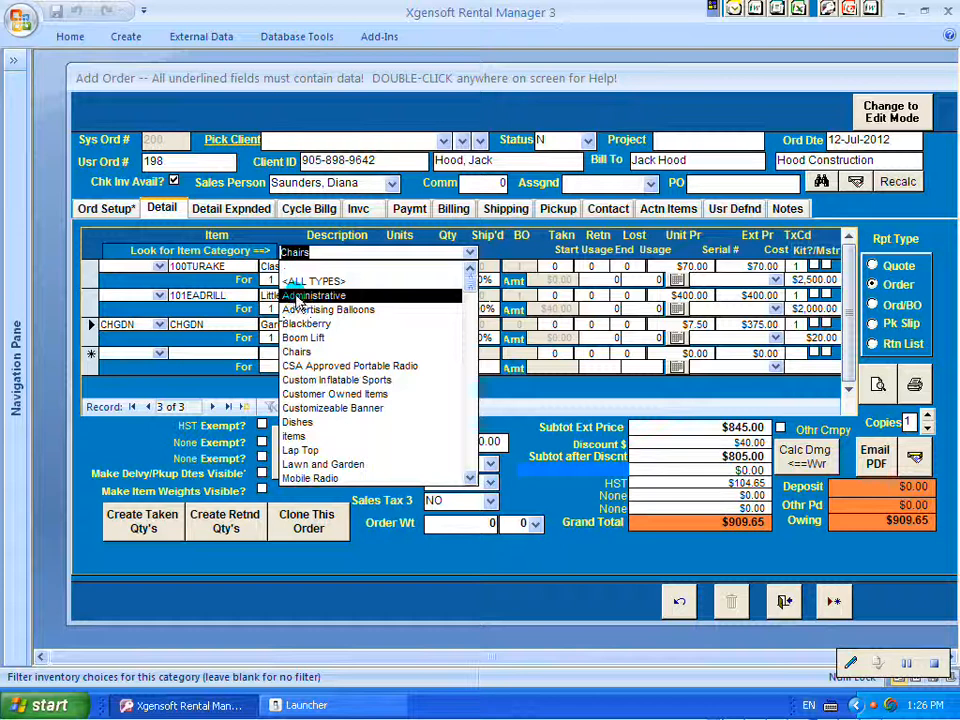
pyautogui.click(295, 297)
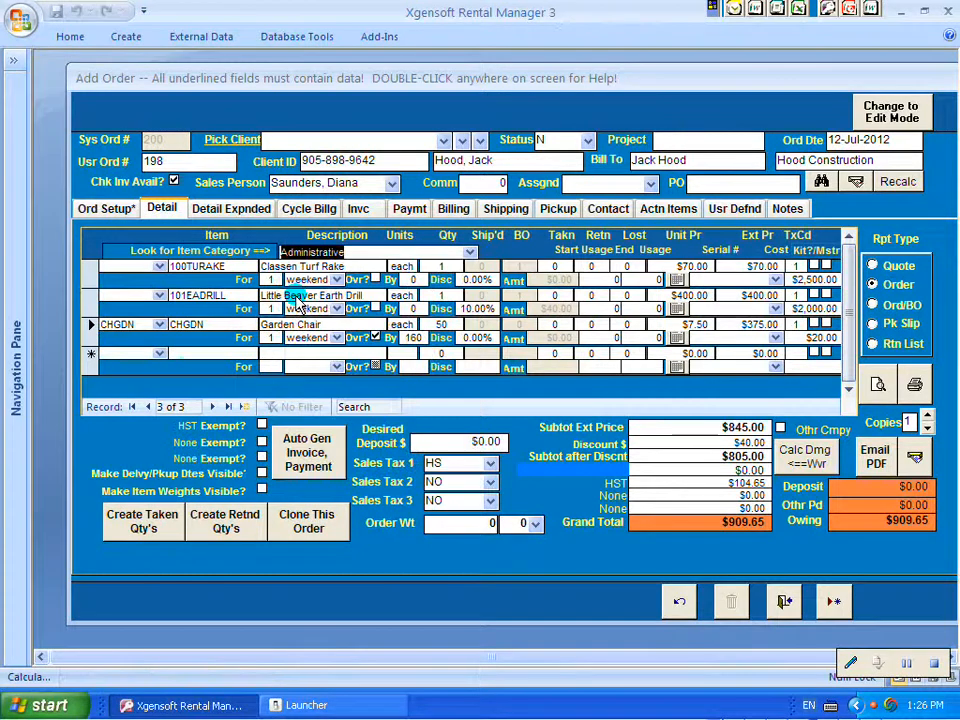
pyautogui.click(159, 353)
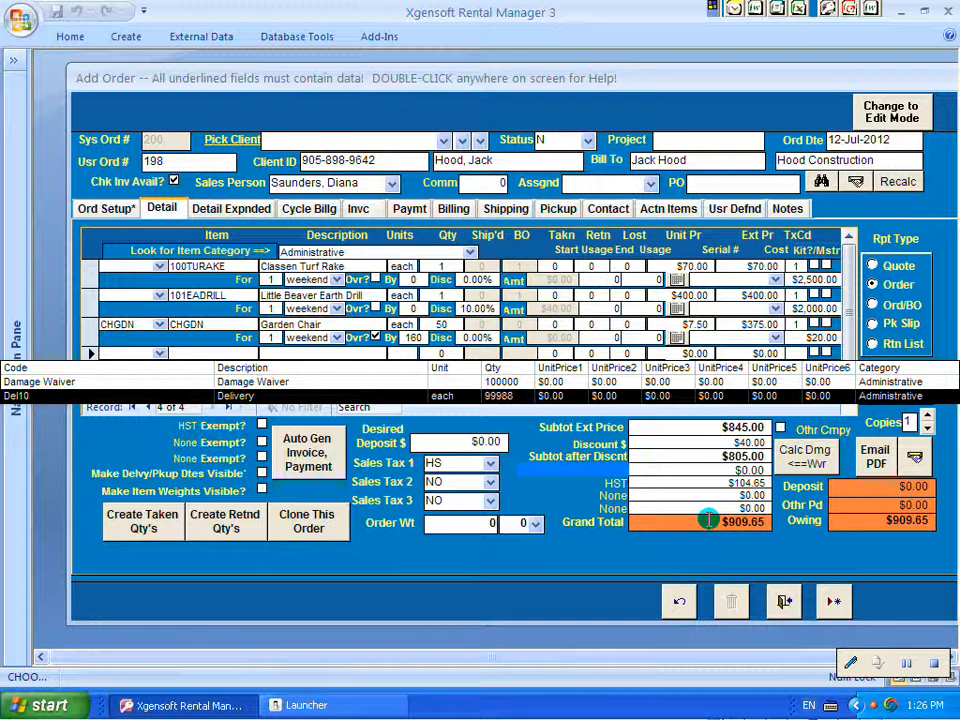
pyautogui.click(813, 462)
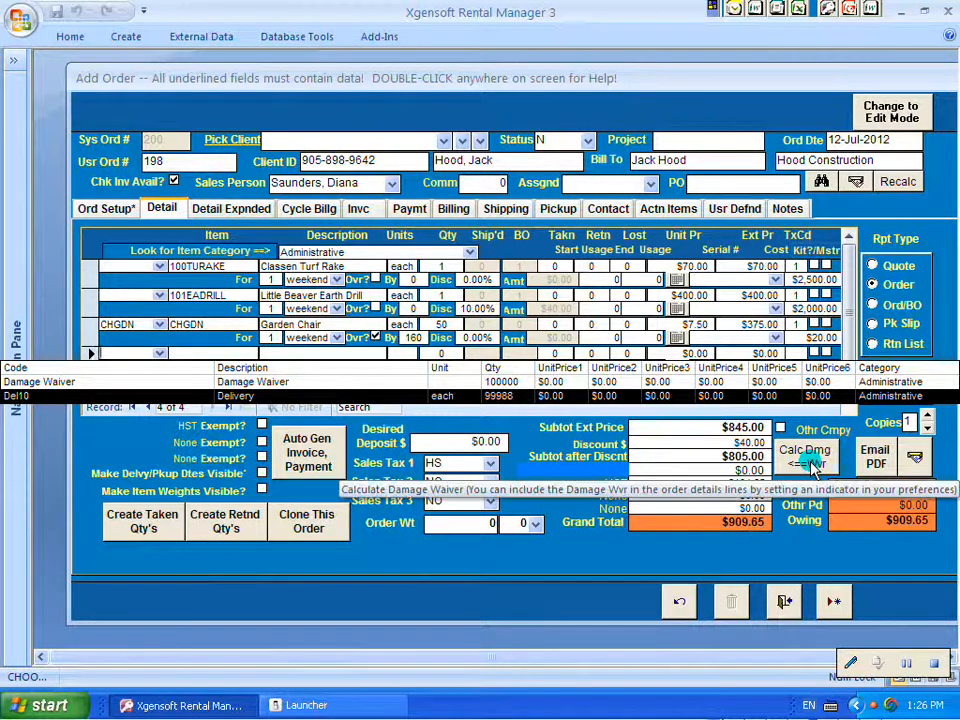
pyautogui.click(244, 398)
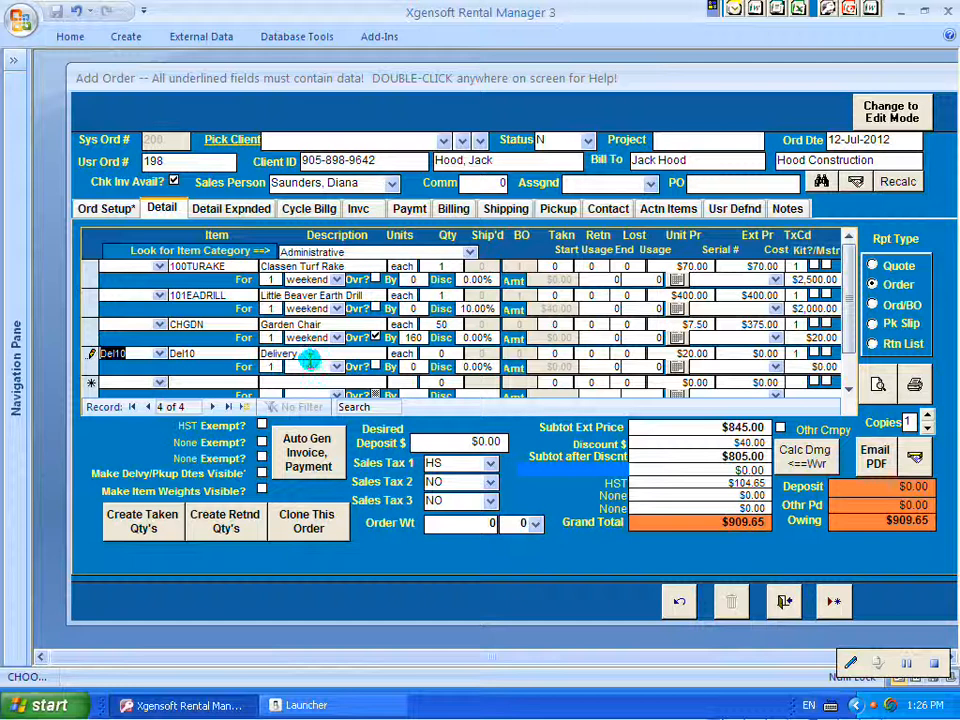
pyautogui.click(440, 353)
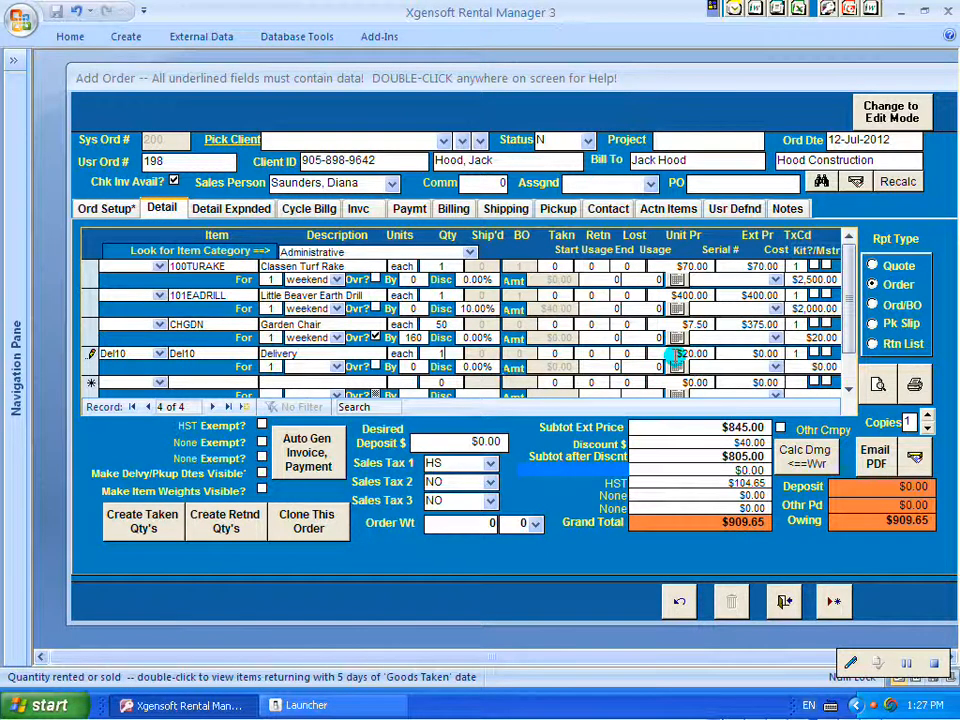
pyautogui.click(746, 355)
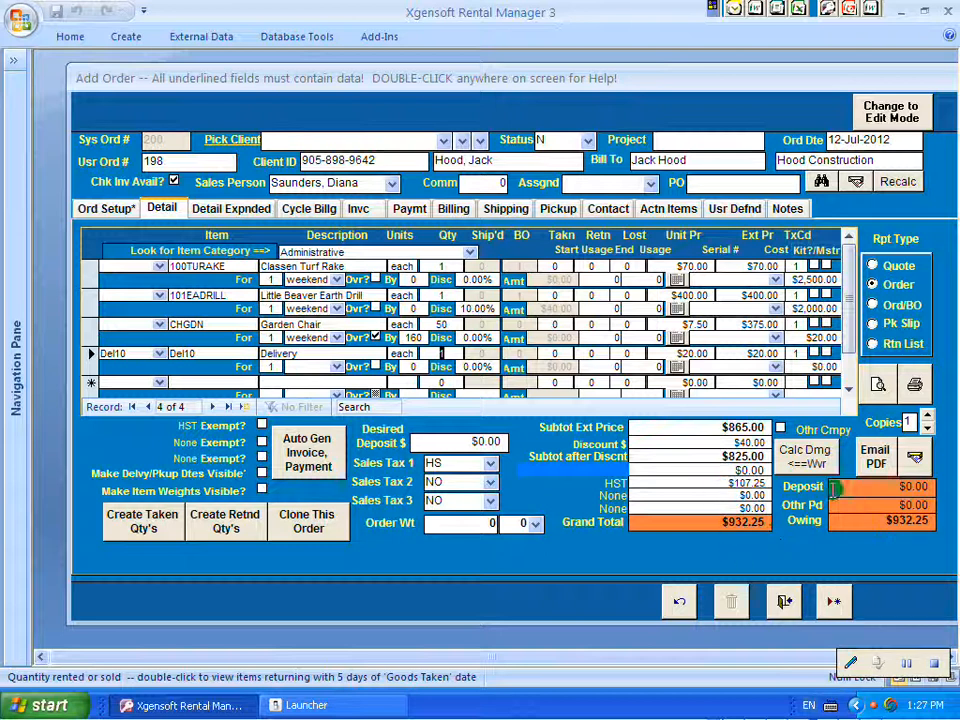
# Step: Preview the order's rental contract at full size, review its dates, customer details, item lines and totals, and close the preview
pyautogui.click(879, 387)
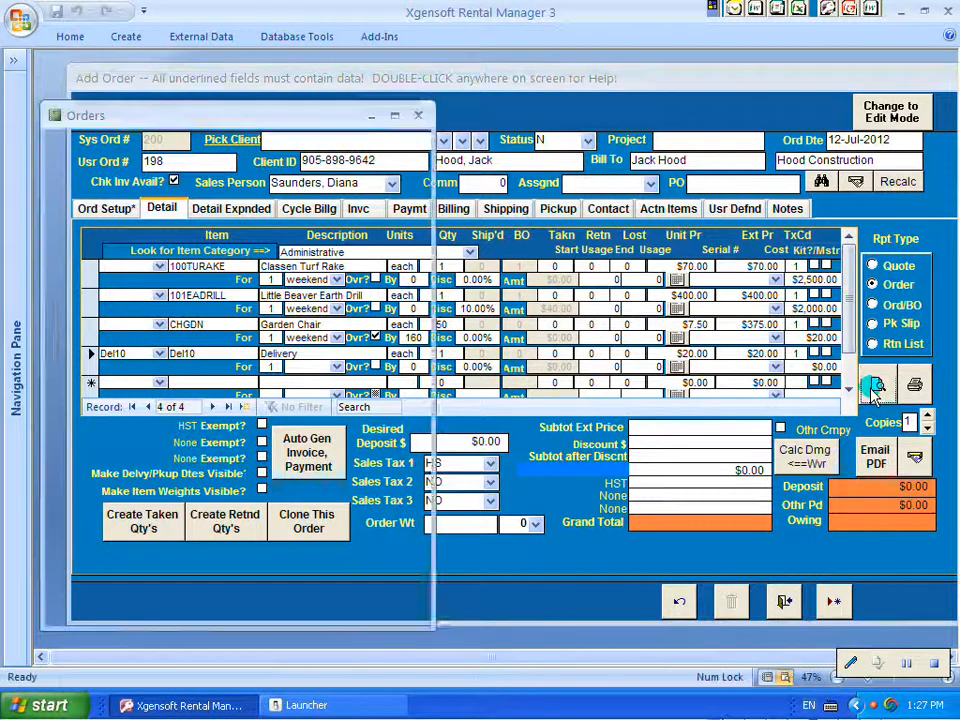
pyautogui.click(396, 118)
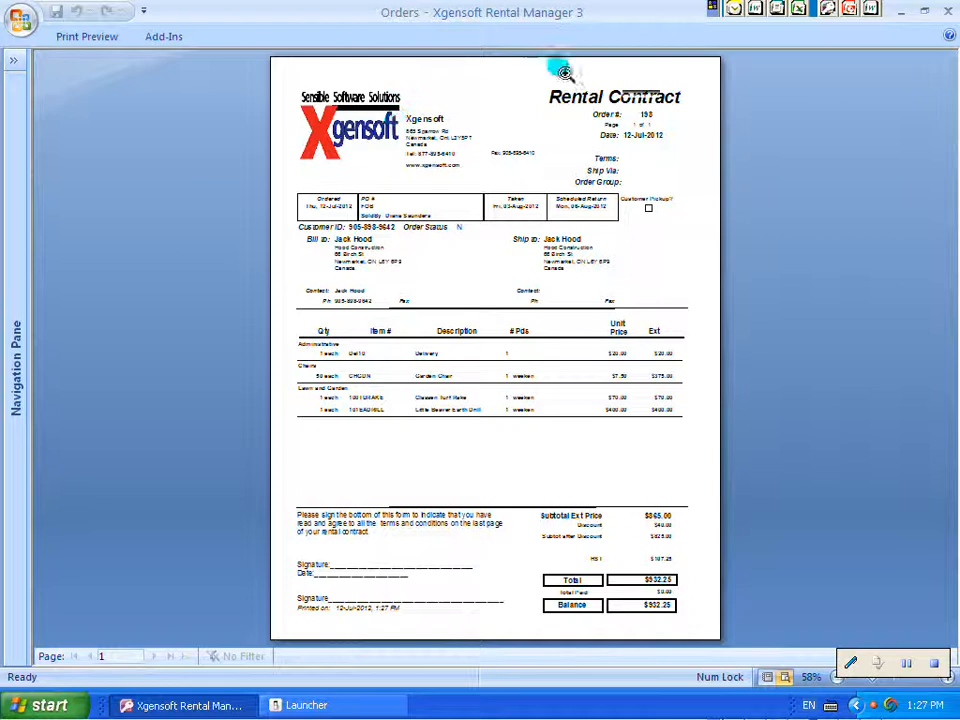
pyautogui.click(499, 111)
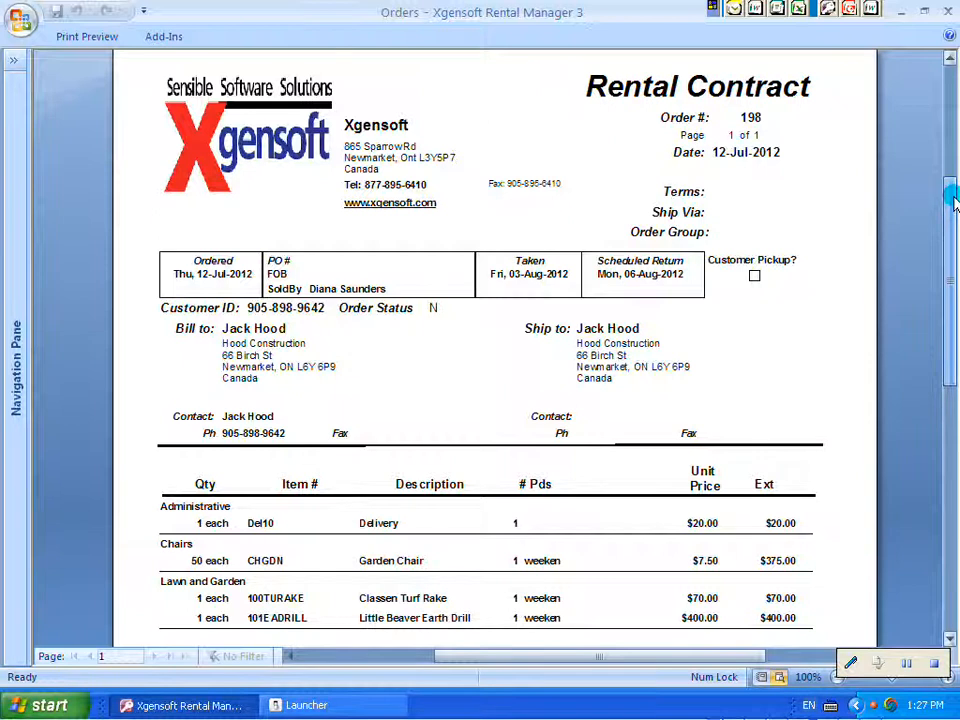
pyautogui.moveTo(953, 200); pyautogui.dragTo(953, 210)
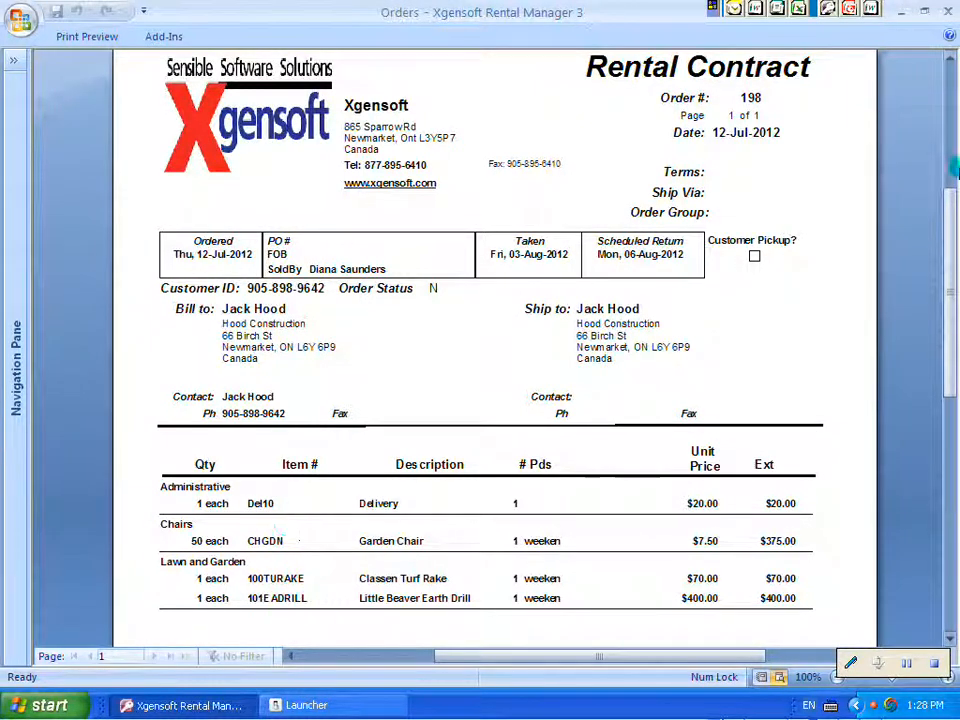
pyautogui.moveTo(951, 232); pyautogui.dragTo(950, 335)
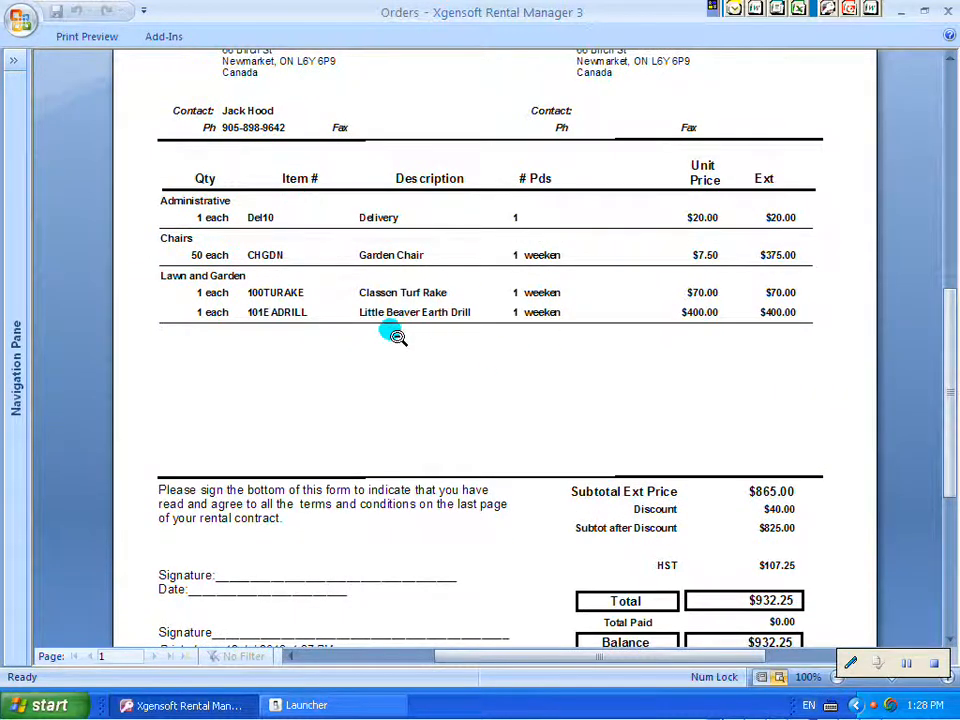
pyautogui.moveTo(951, 347); pyautogui.dragTo(951, 393)
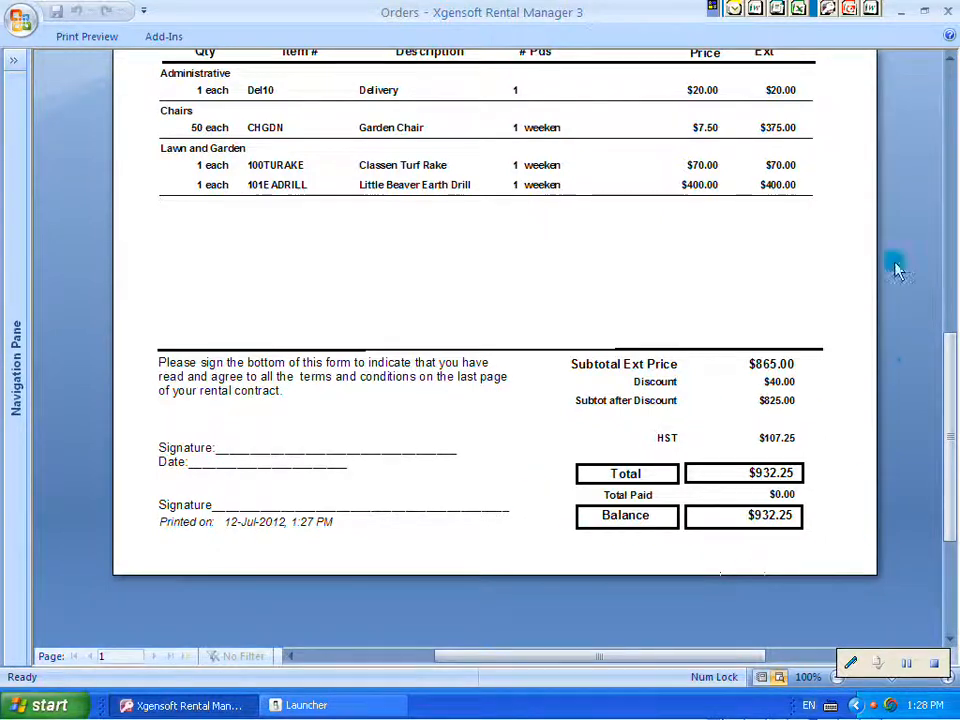
pyautogui.click(68, 38)
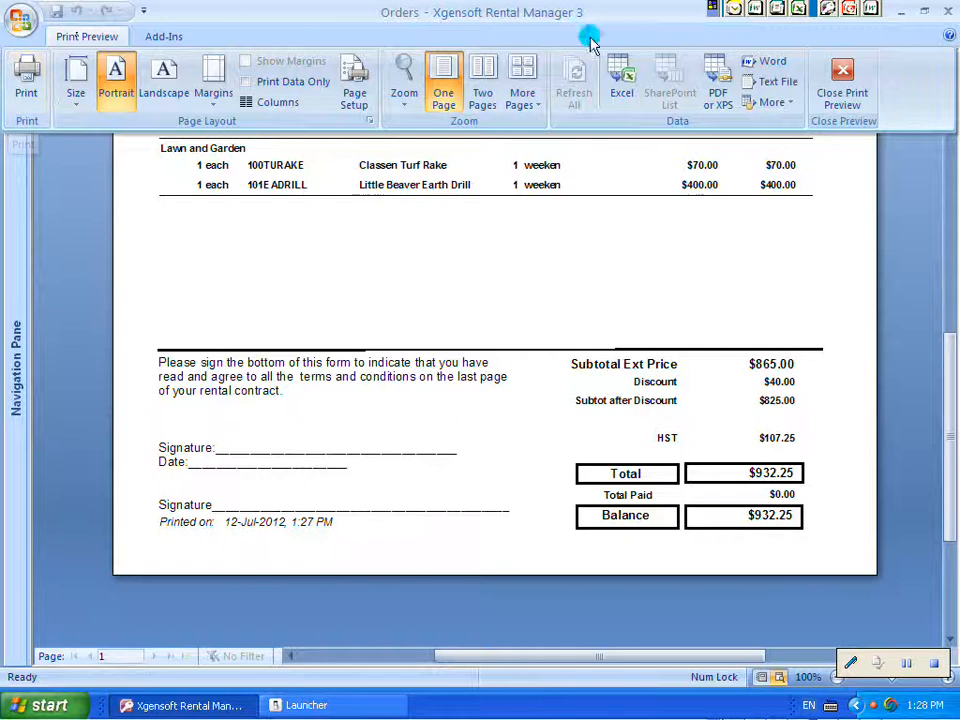
pyautogui.click(849, 86)
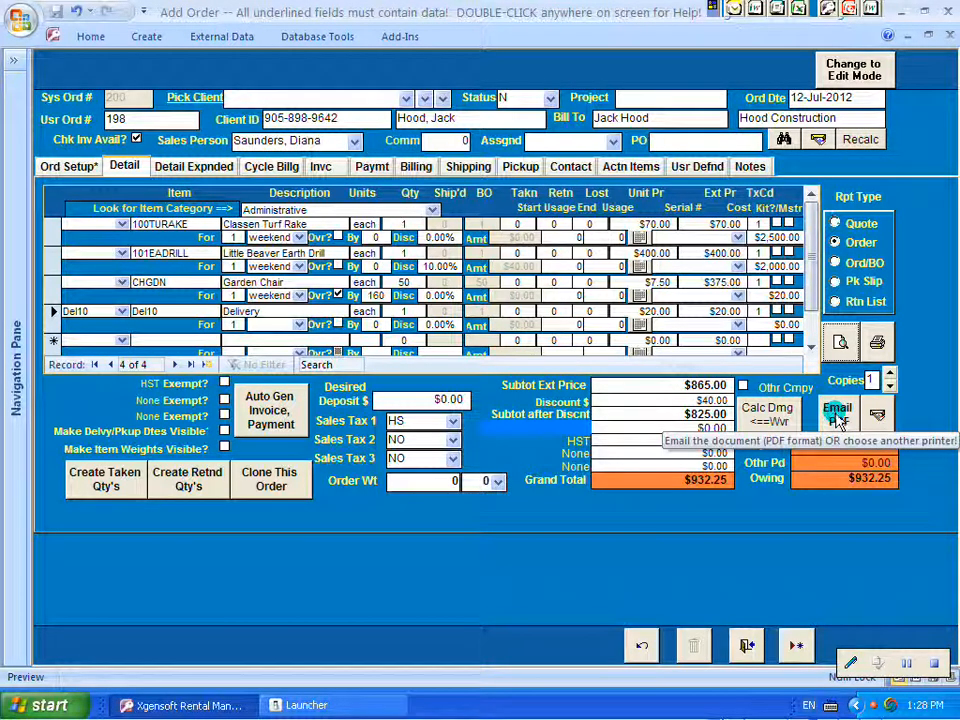
# Step: Return to the order setup details and start a new blank order
pyautogui.click(68, 166)
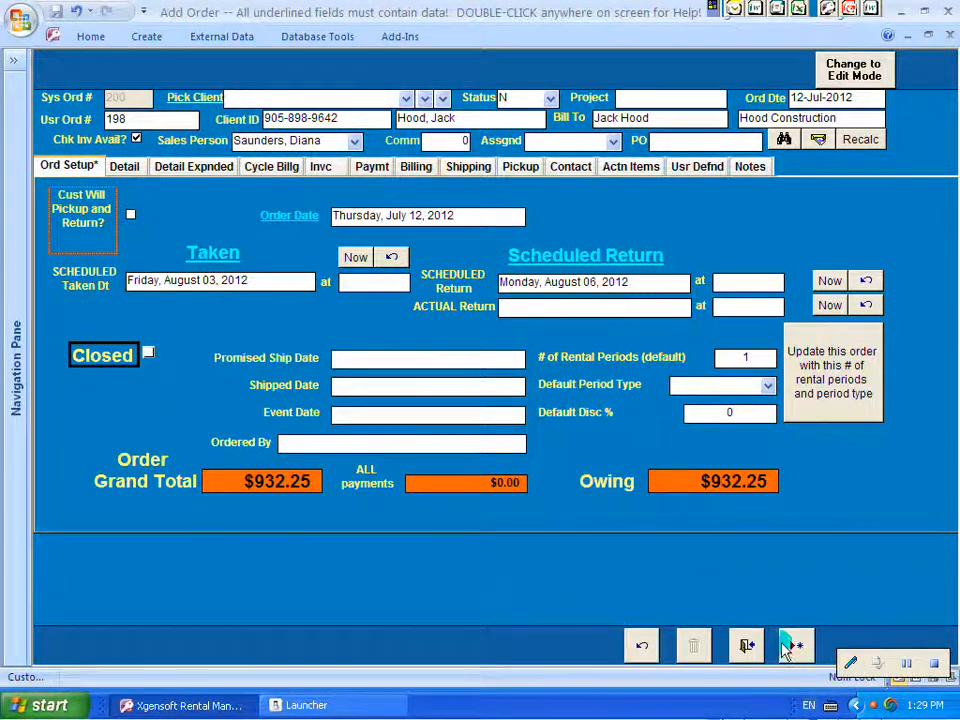
pyautogui.click(792, 650)
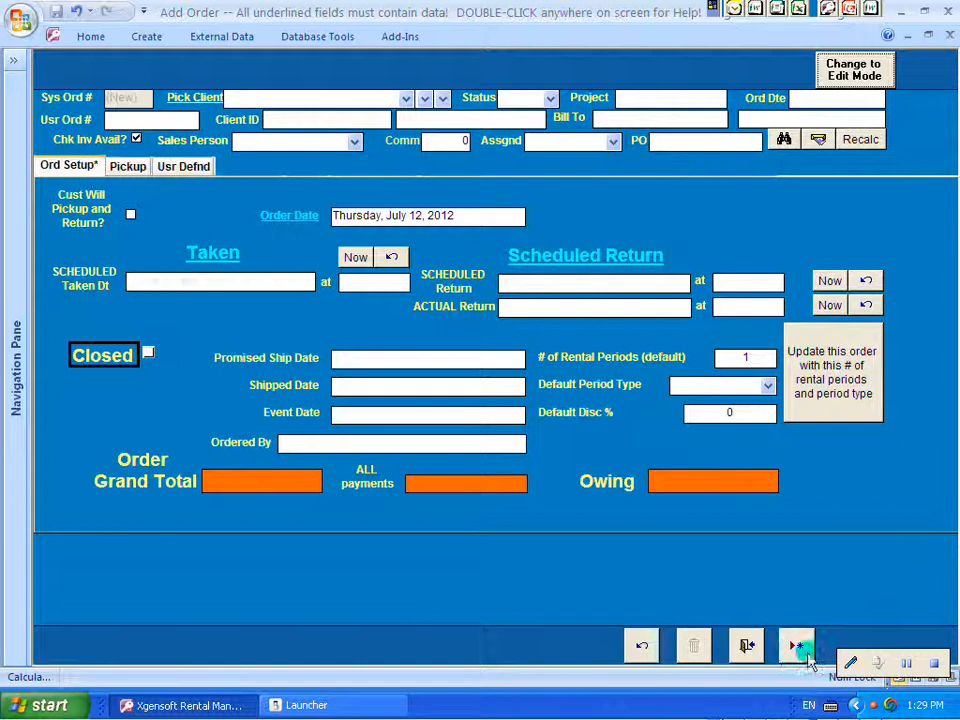